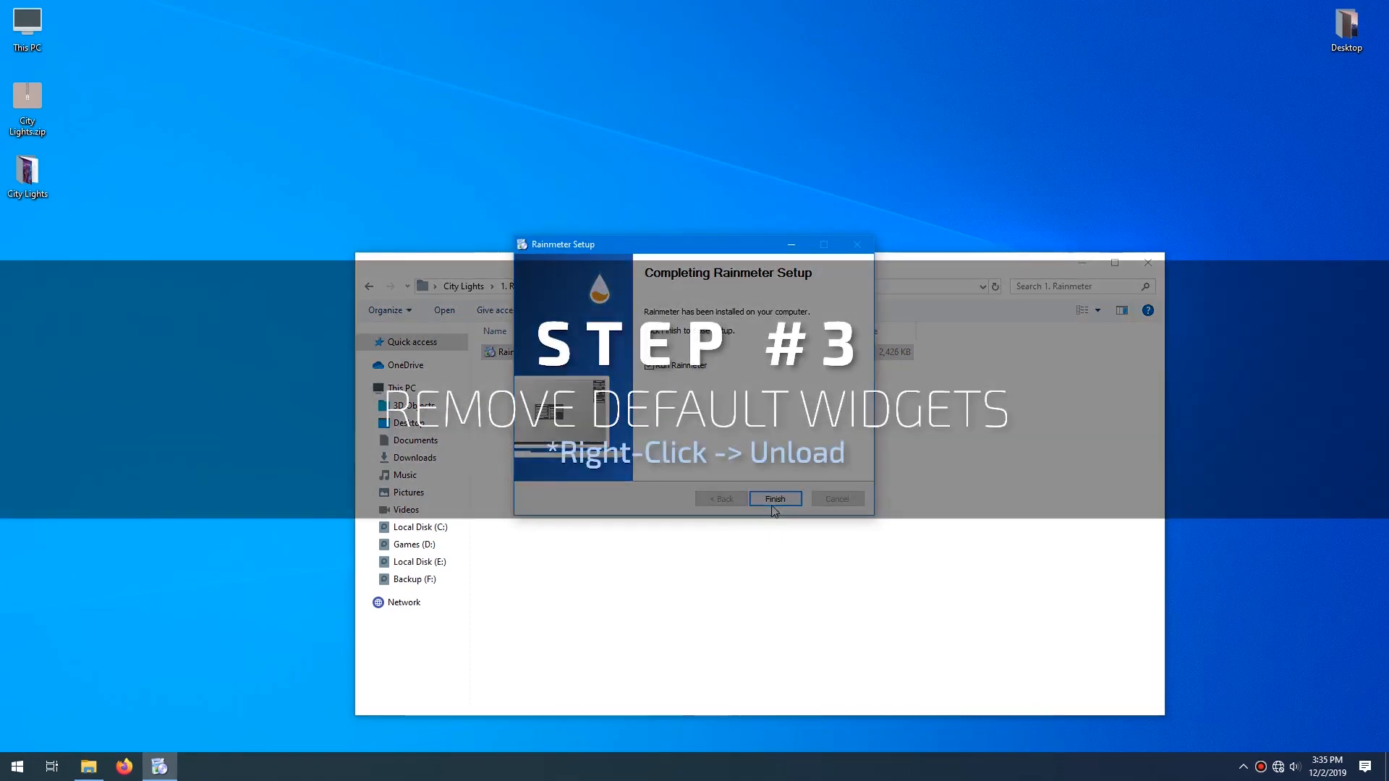
Finish the Rainmeter setup, minimise the folder window and unload the illustro Welcome skin from the desktop
click(769, 503)
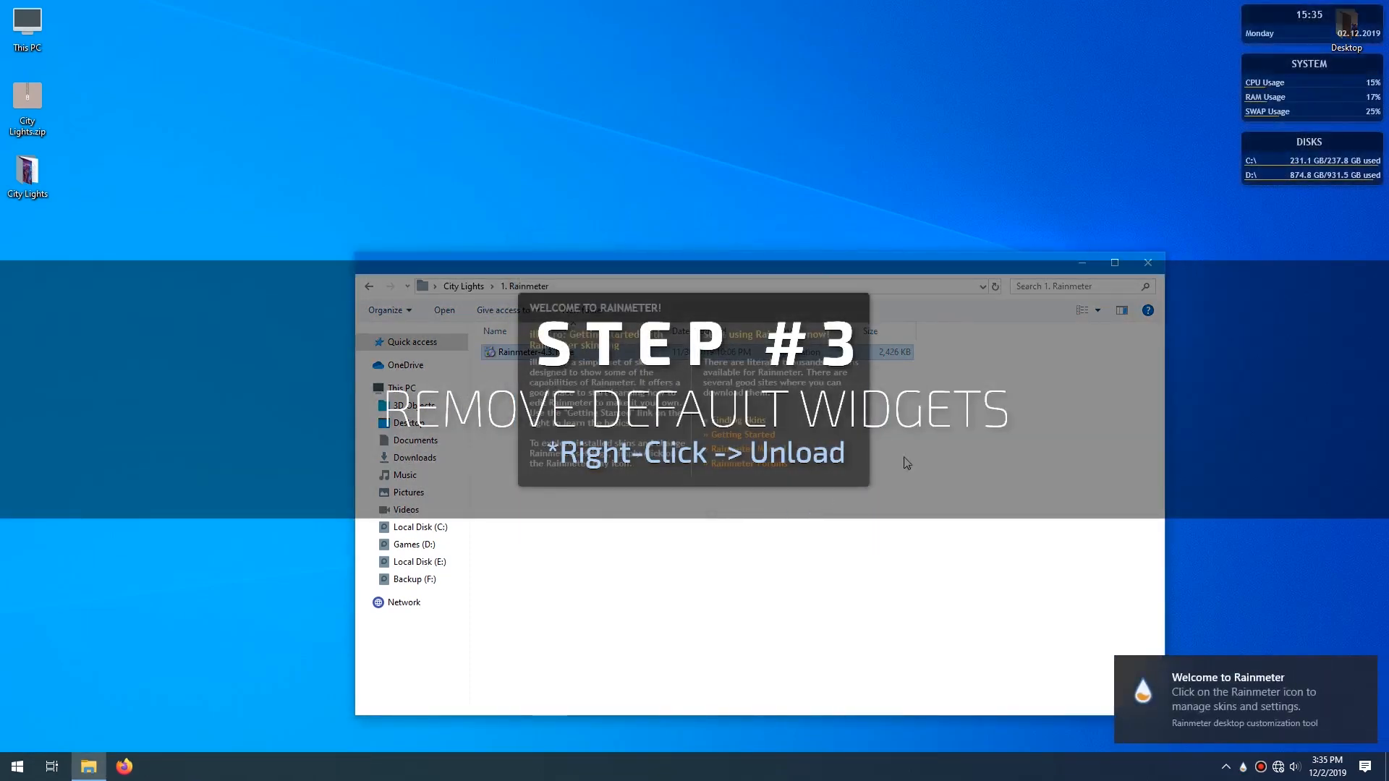
click(1081, 265)
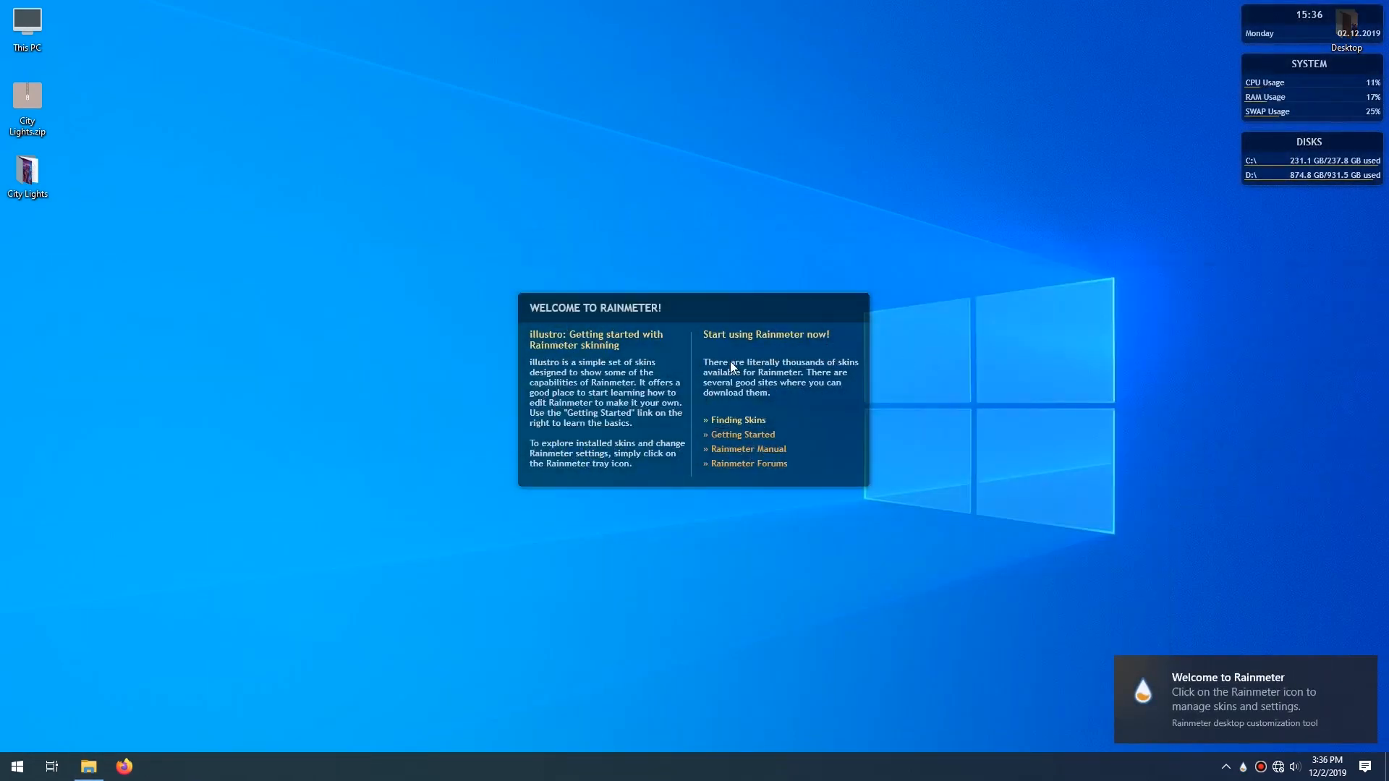
right_click(725, 354)
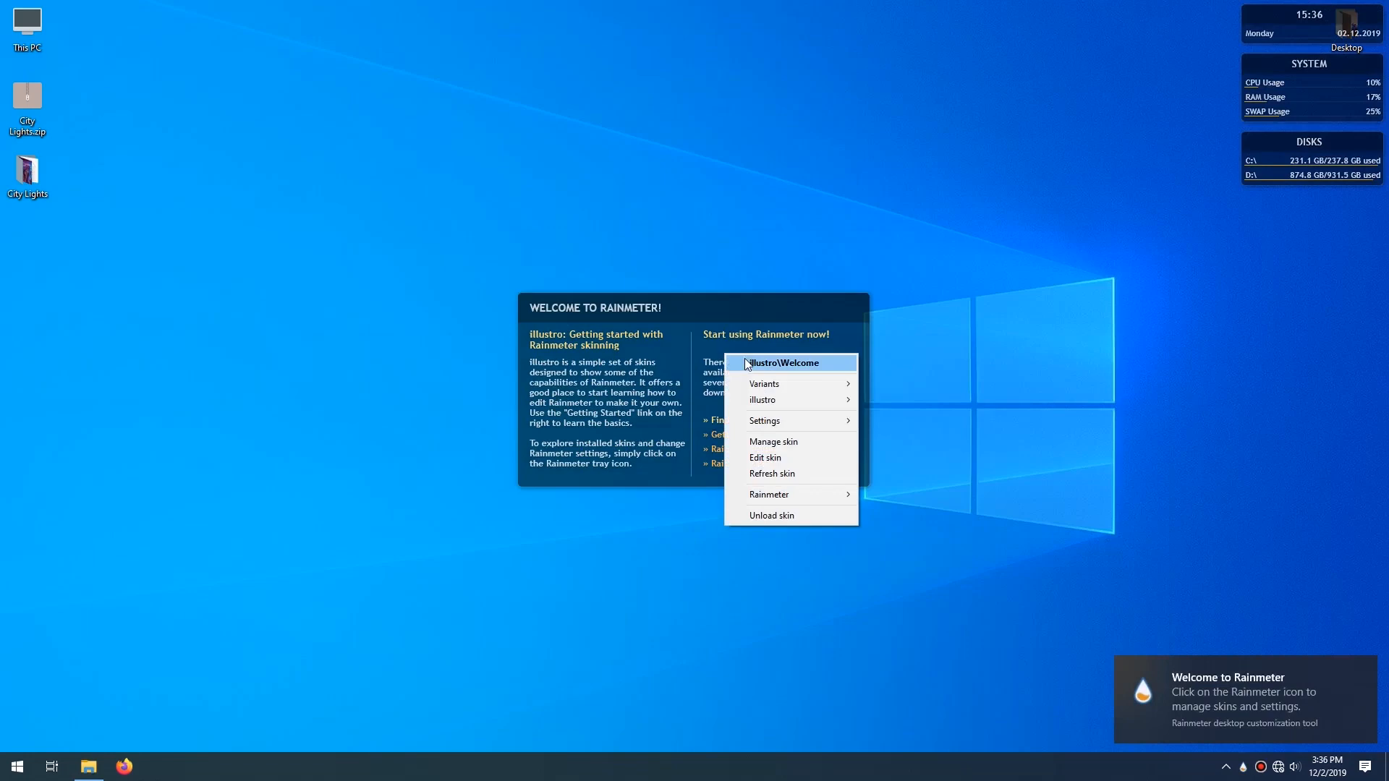
click(783, 515)
Unload the default illustro clock, system and disks skins from the desktop
right_click(1277, 30)
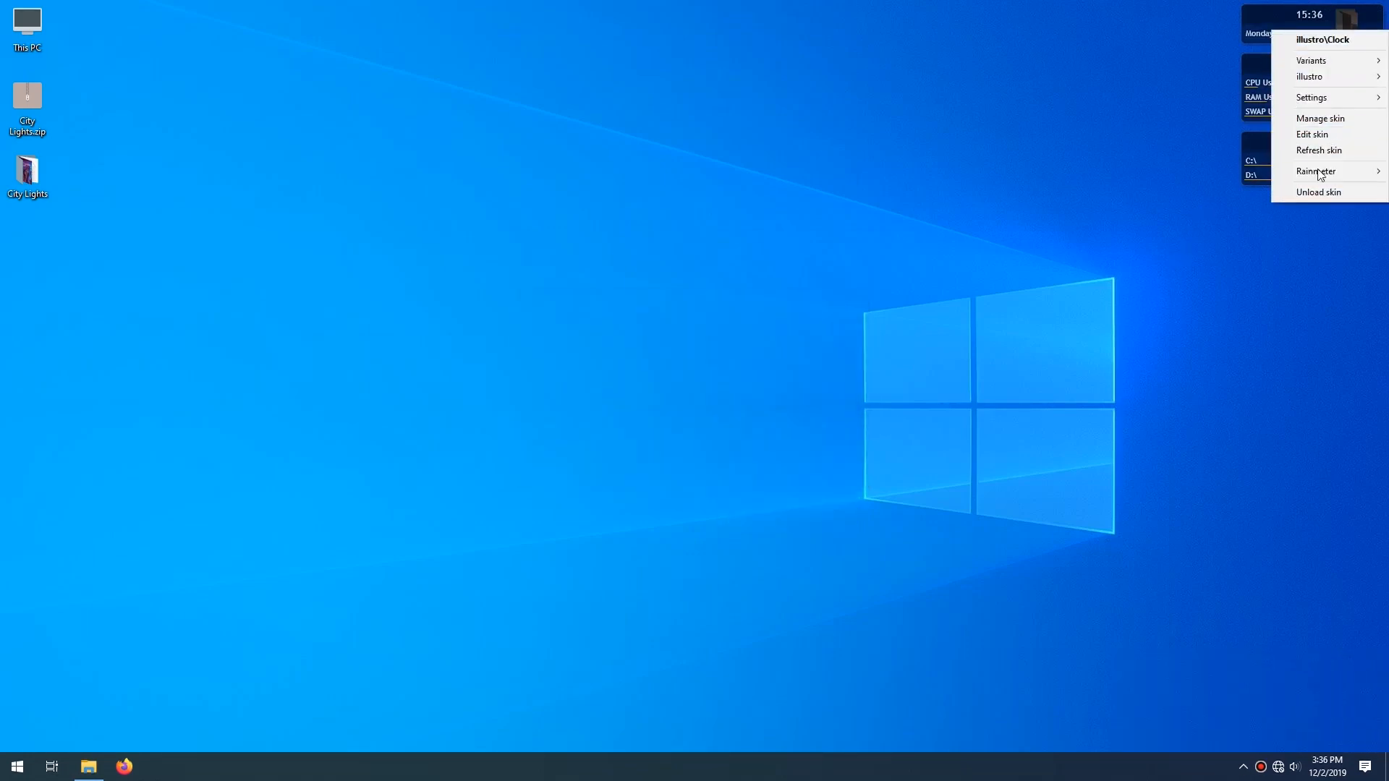
click(1320, 192)
right_click(1290, 86)
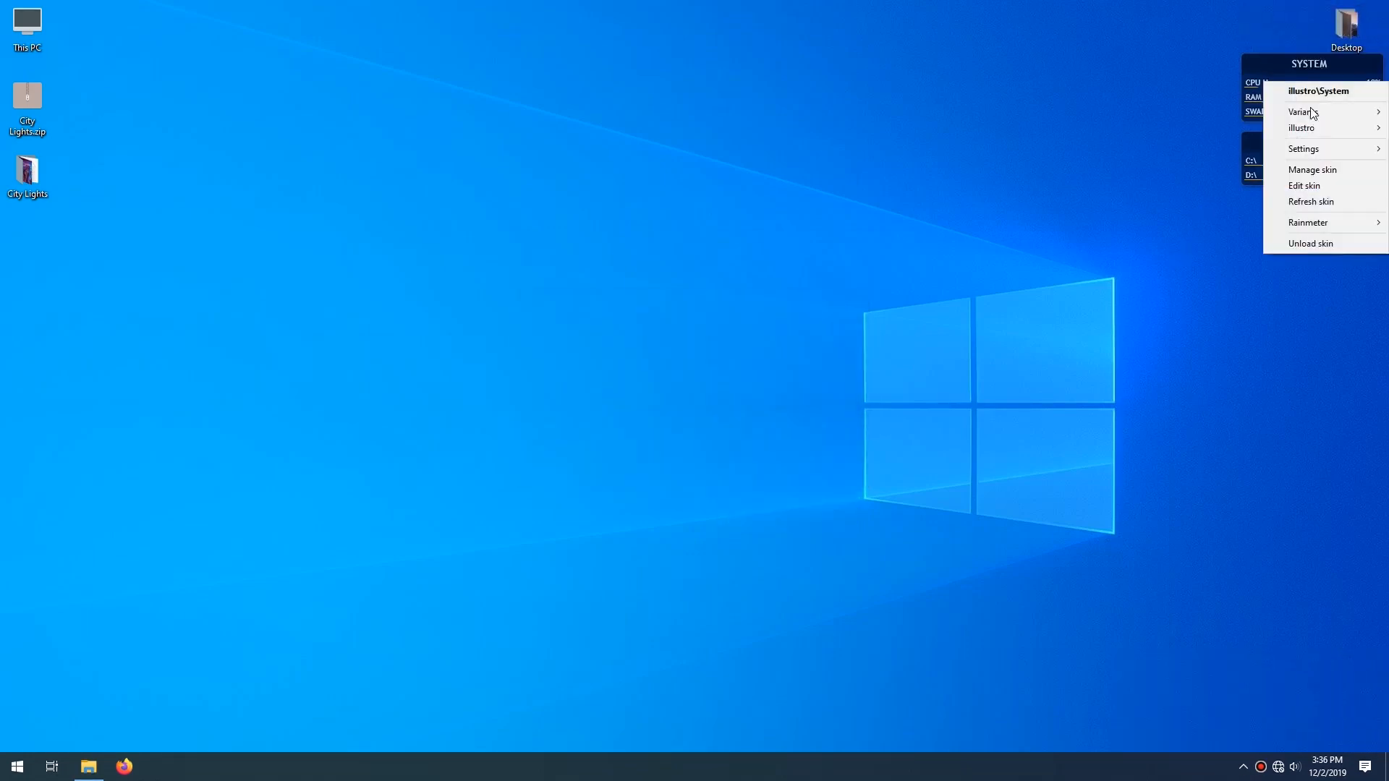
click(1319, 243)
right_click(1291, 142)
click(1319, 305)
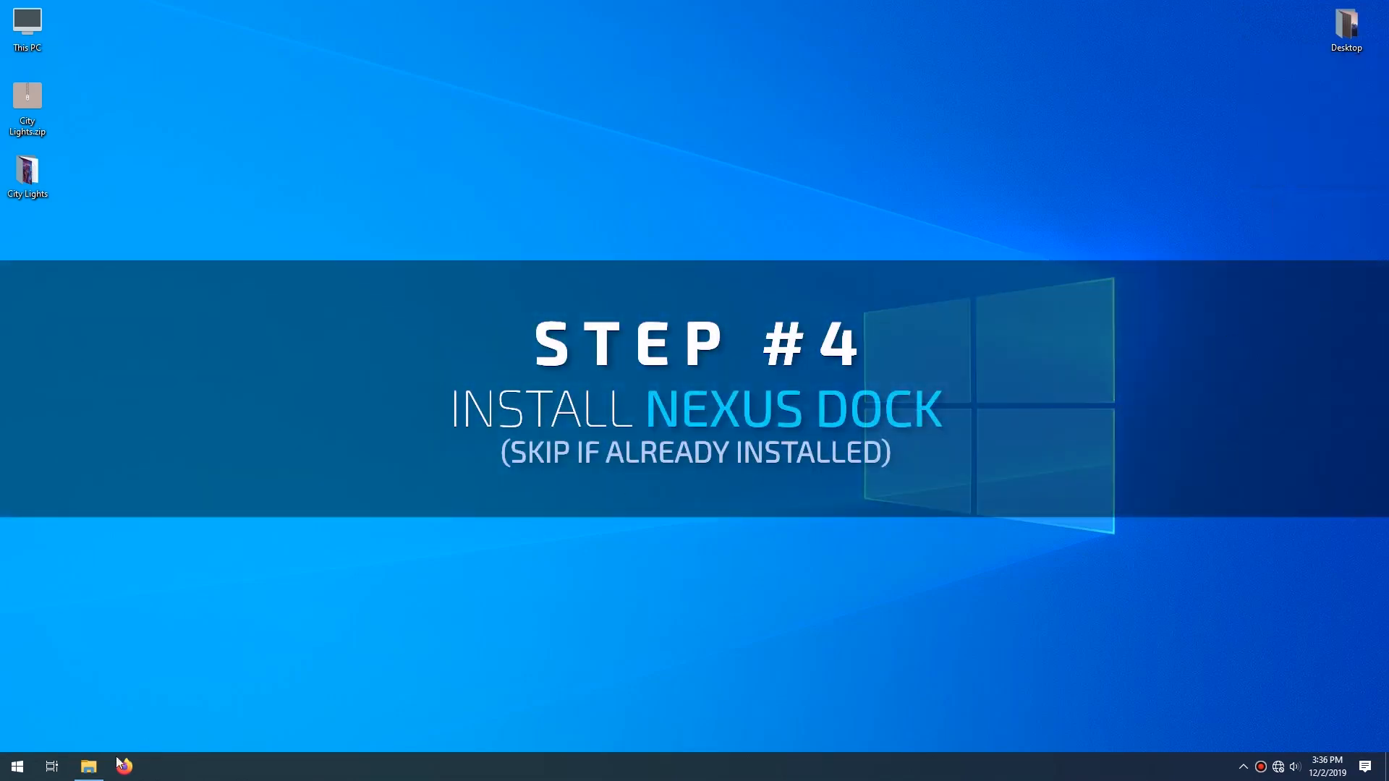
Launch NexusSetup.exe from the 2. Nexus Dock folder inside City Lights and allow it to run
click(88, 765)
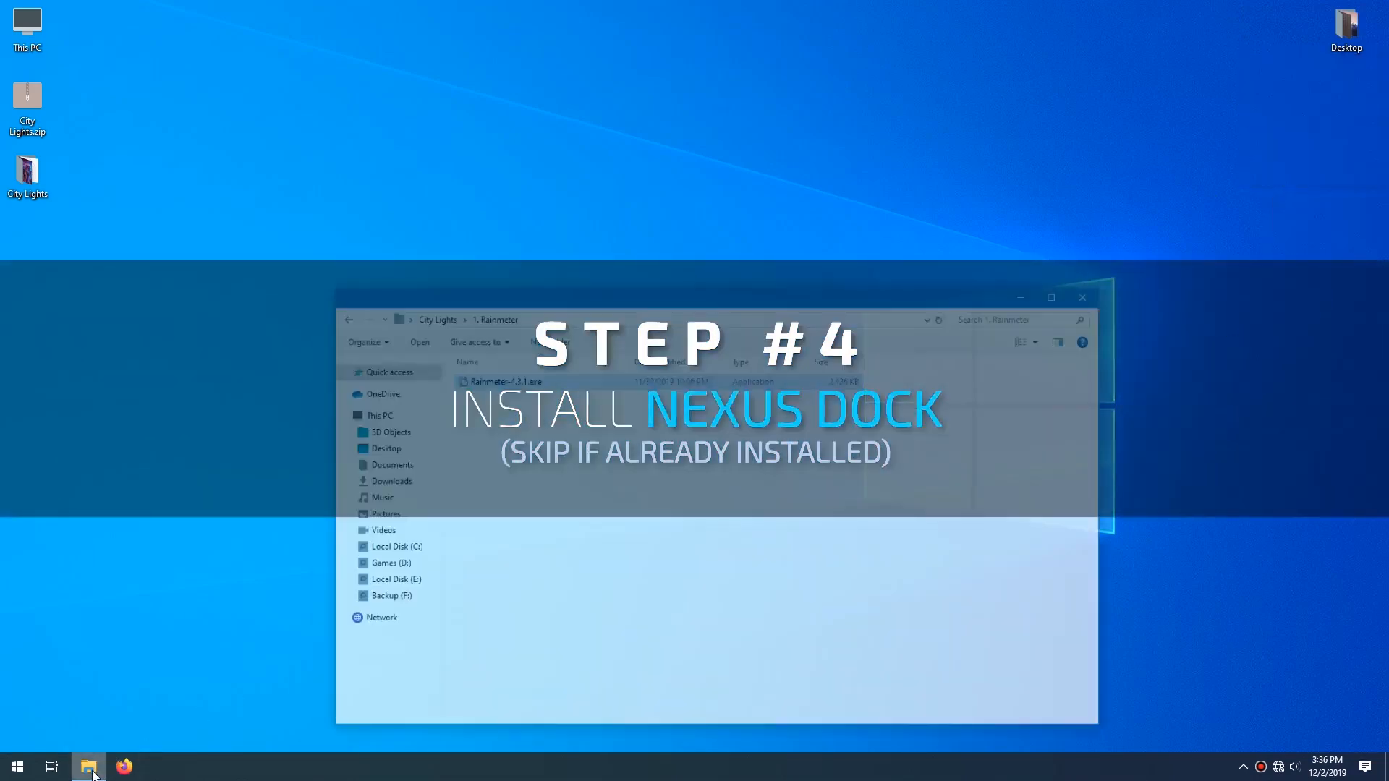
click(463, 286)
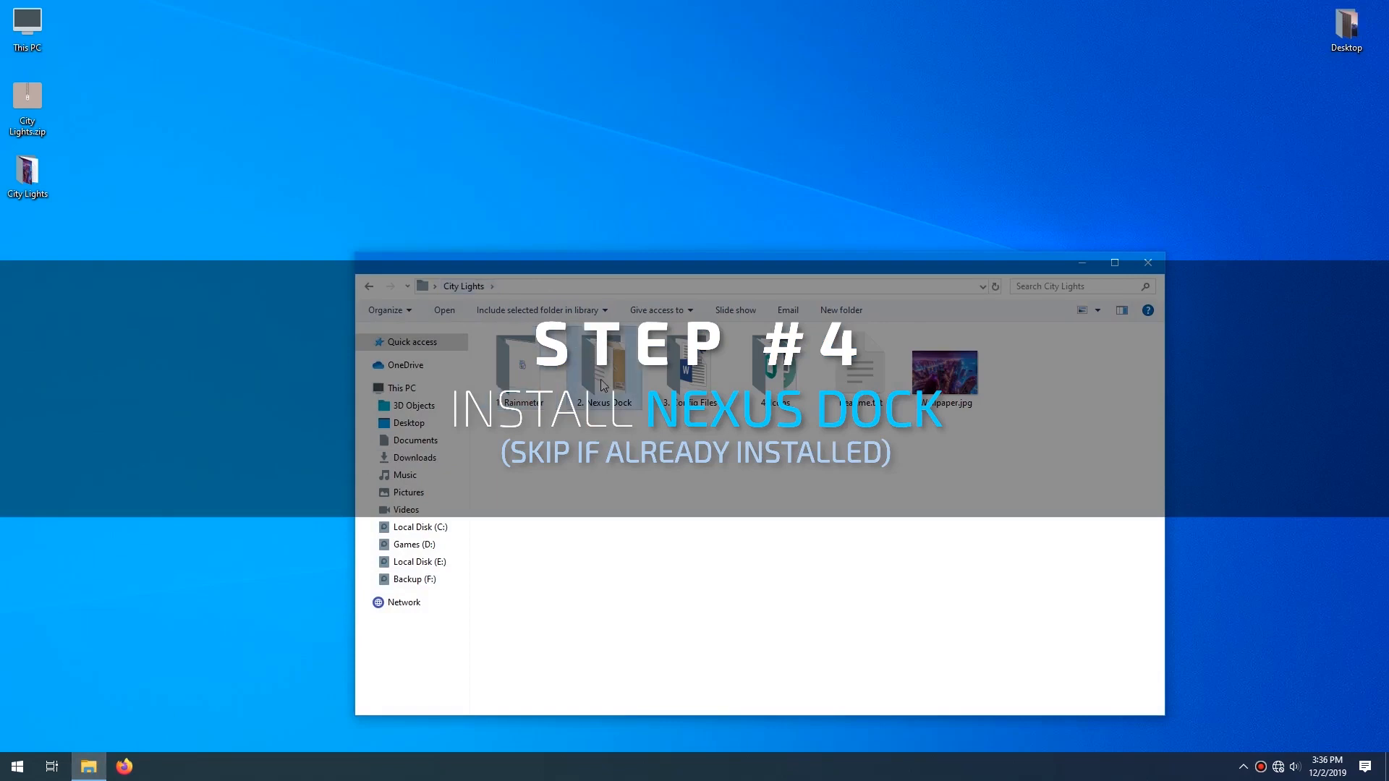
double_click(606, 376)
double_click(549, 353)
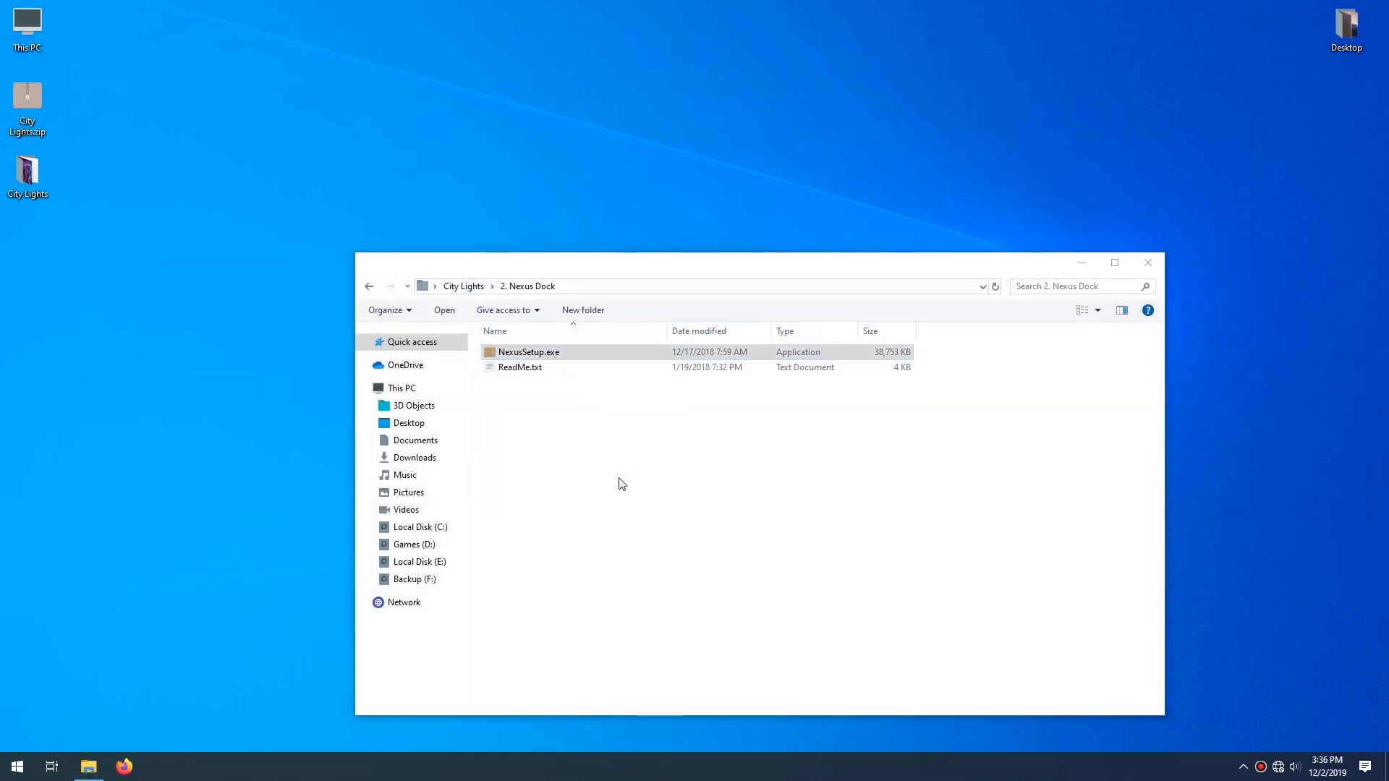
click(706, 418)
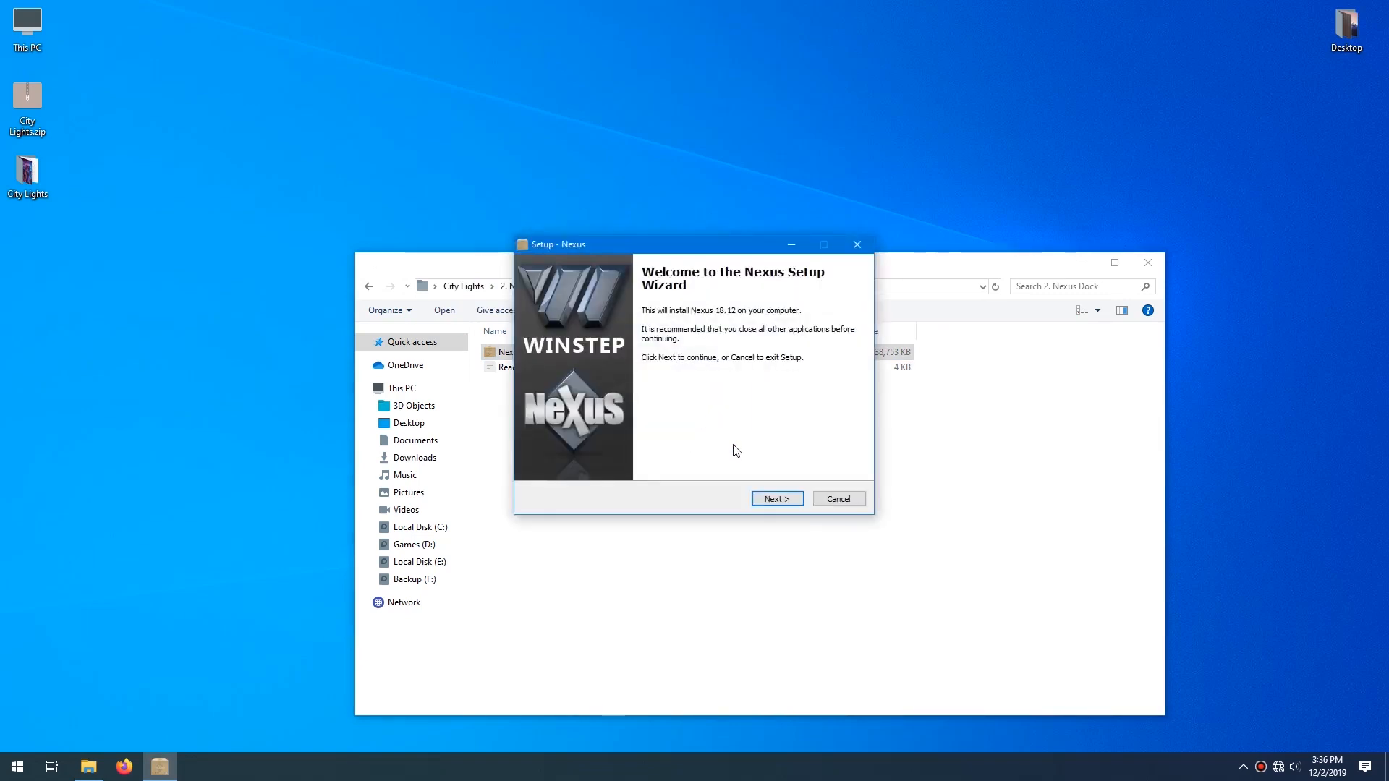
Install Nexus by accepting the license agreement, keeping the default C:\Program Files (x86)\Winstep destination, and finish the setup
click(773, 499)
click(618, 454)
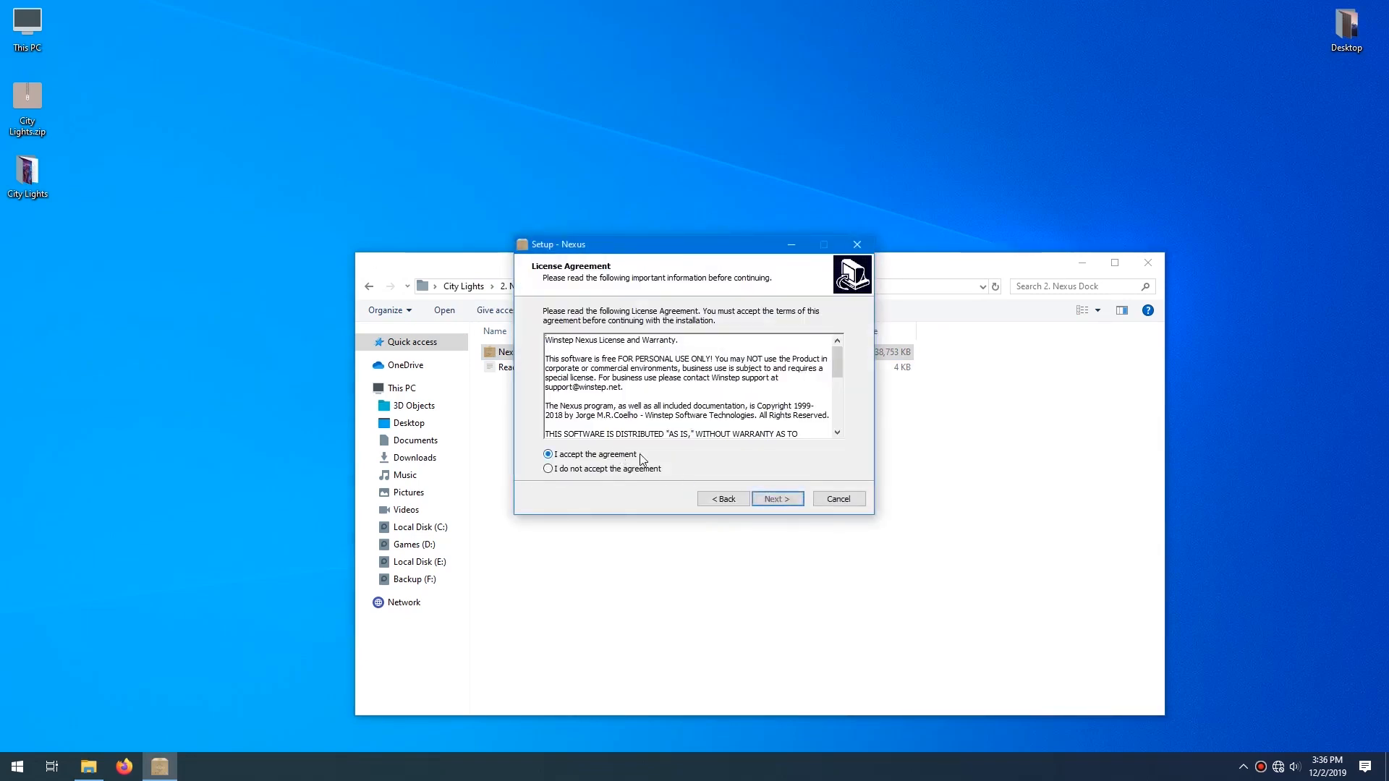
click(777, 499)
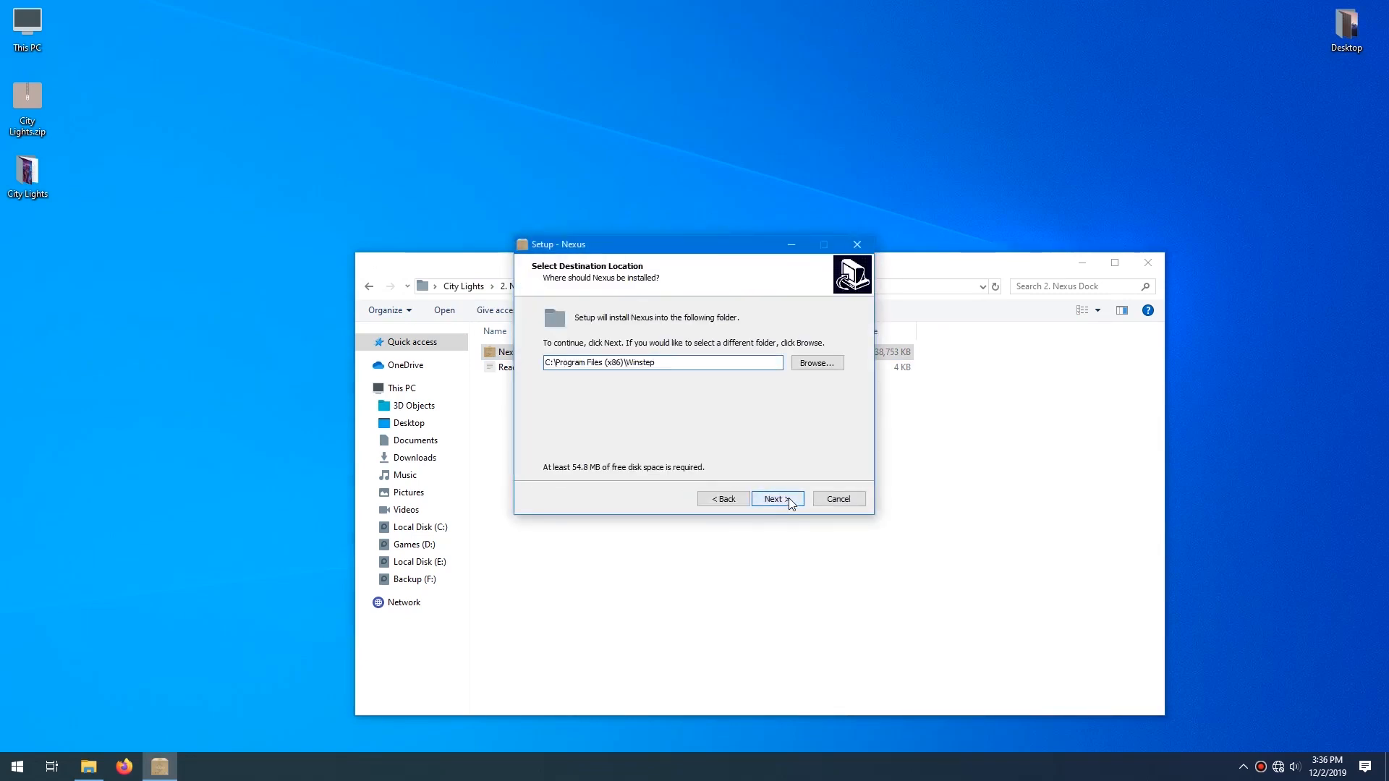
click(788, 498)
click(788, 498)
click(788, 497)
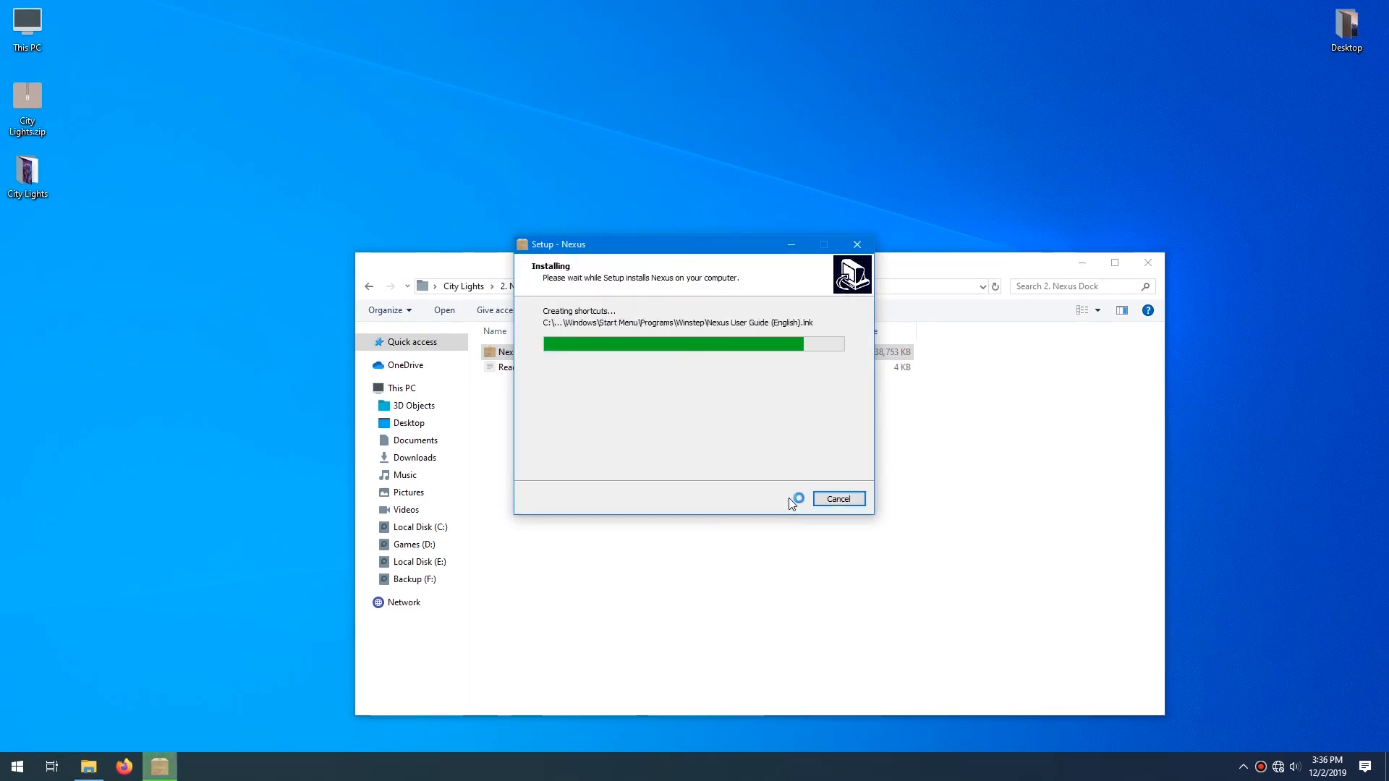
click(777, 499)
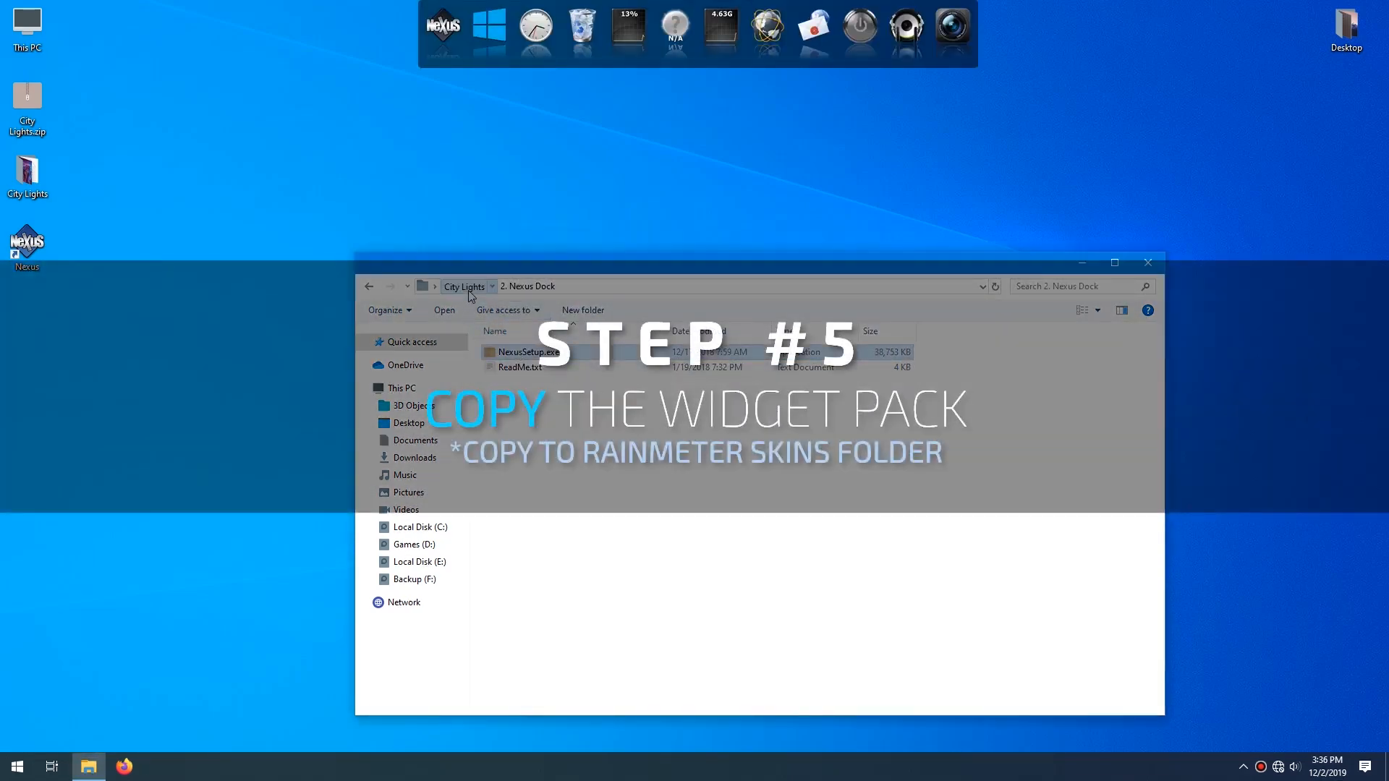
Copy the mnmlUI-master folder from the 3. Config Files folder inside City Lights
click(465, 287)
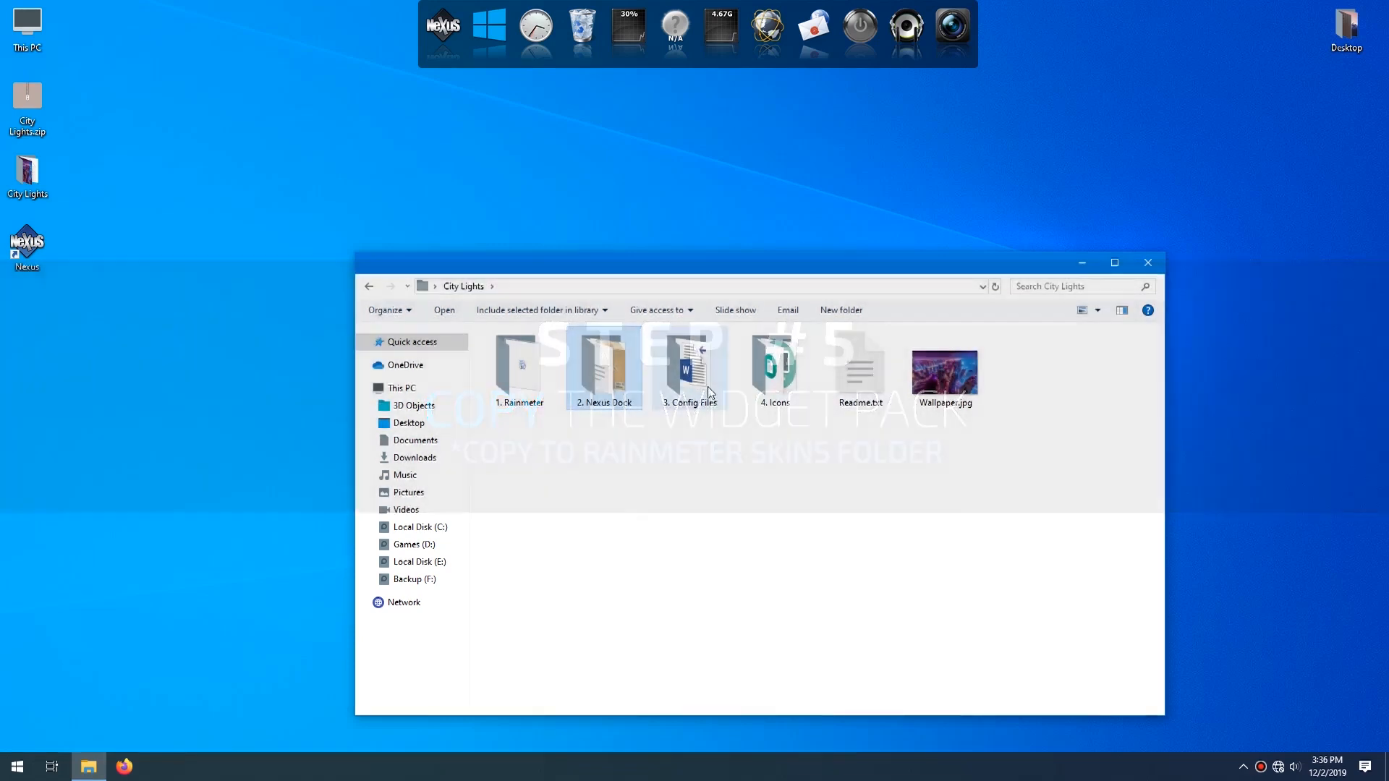
click(707, 394)
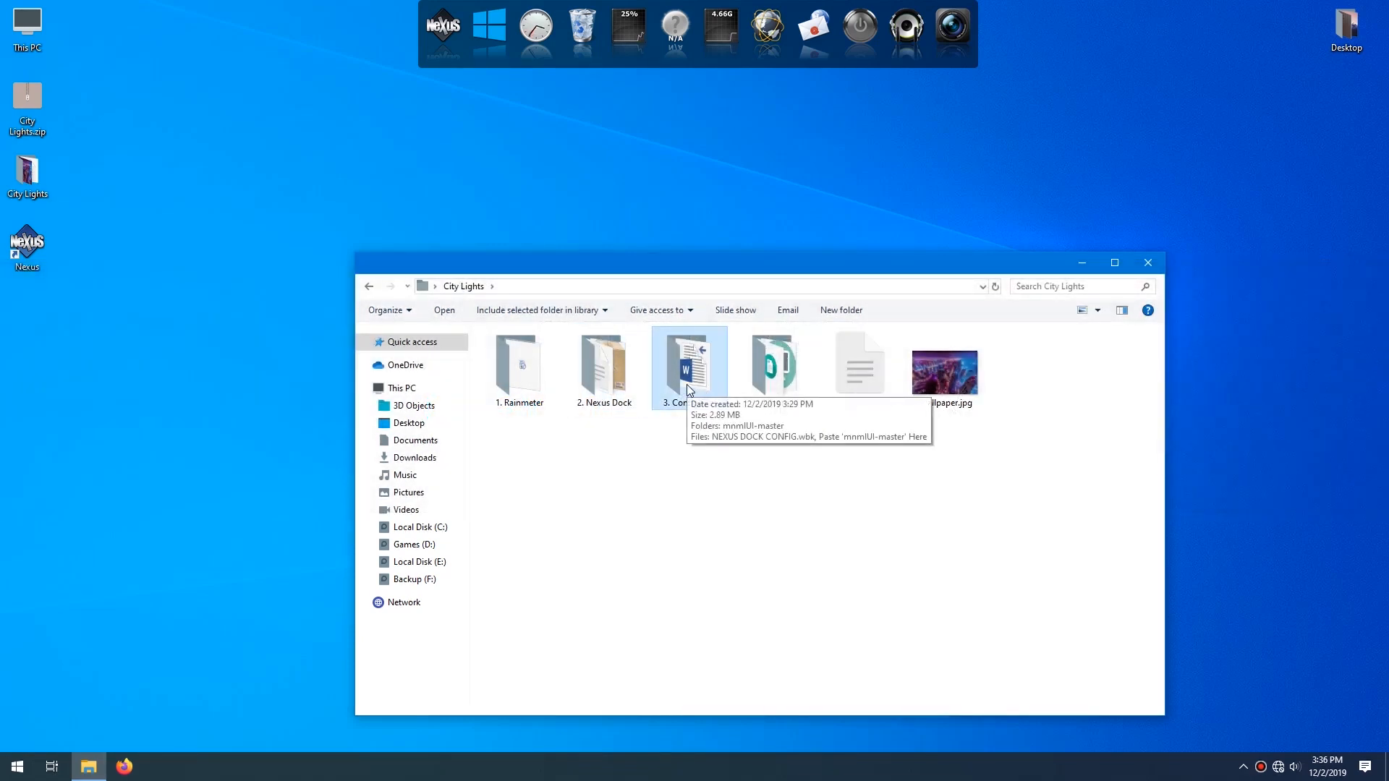
double_click(687, 384)
drag(606, 450, 603, 334)
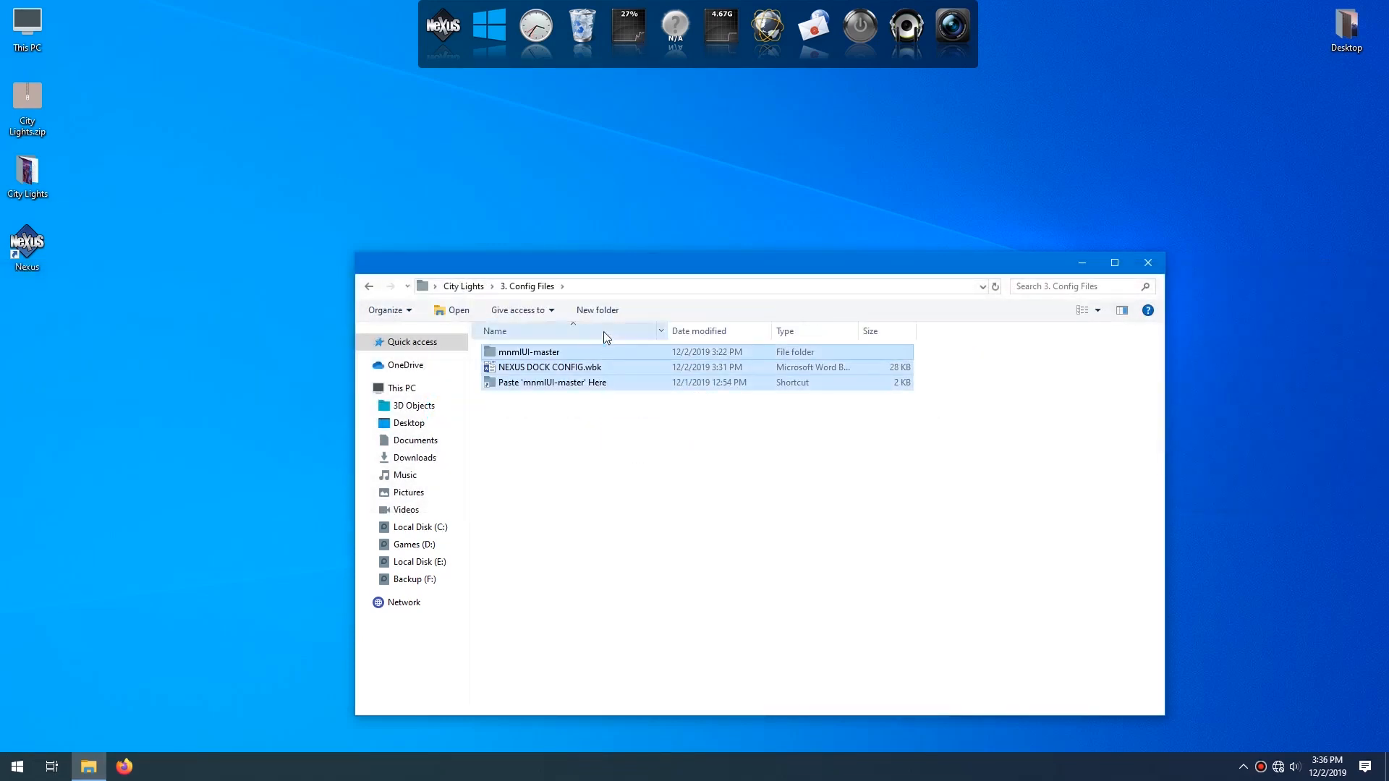
click(620, 461)
click(539, 353)
right_click(539, 353)
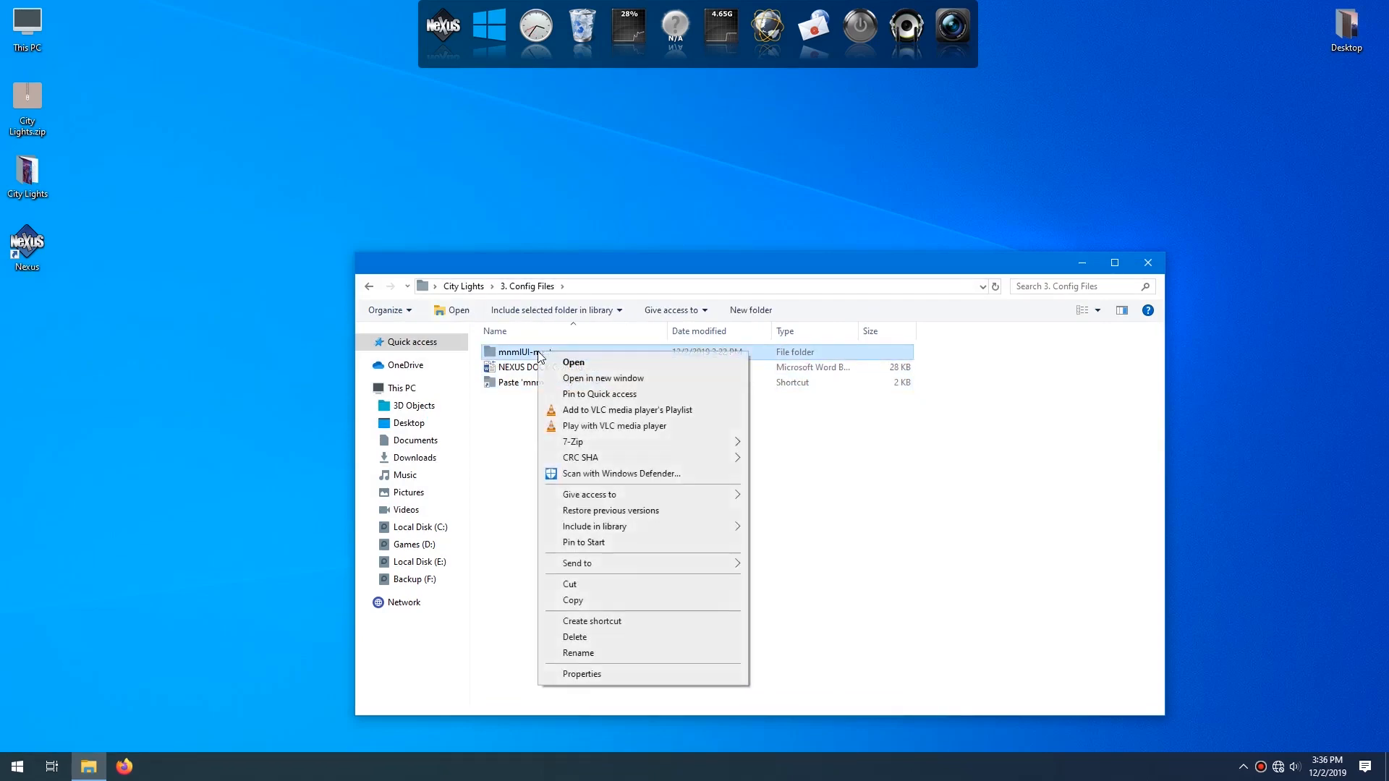
click(573, 601)
Open the Rainmeter Skins folder through the Paste 'mnmlUI-master' Here shortcut and paste the copied mnmlUI-master folder there
click(511, 383)
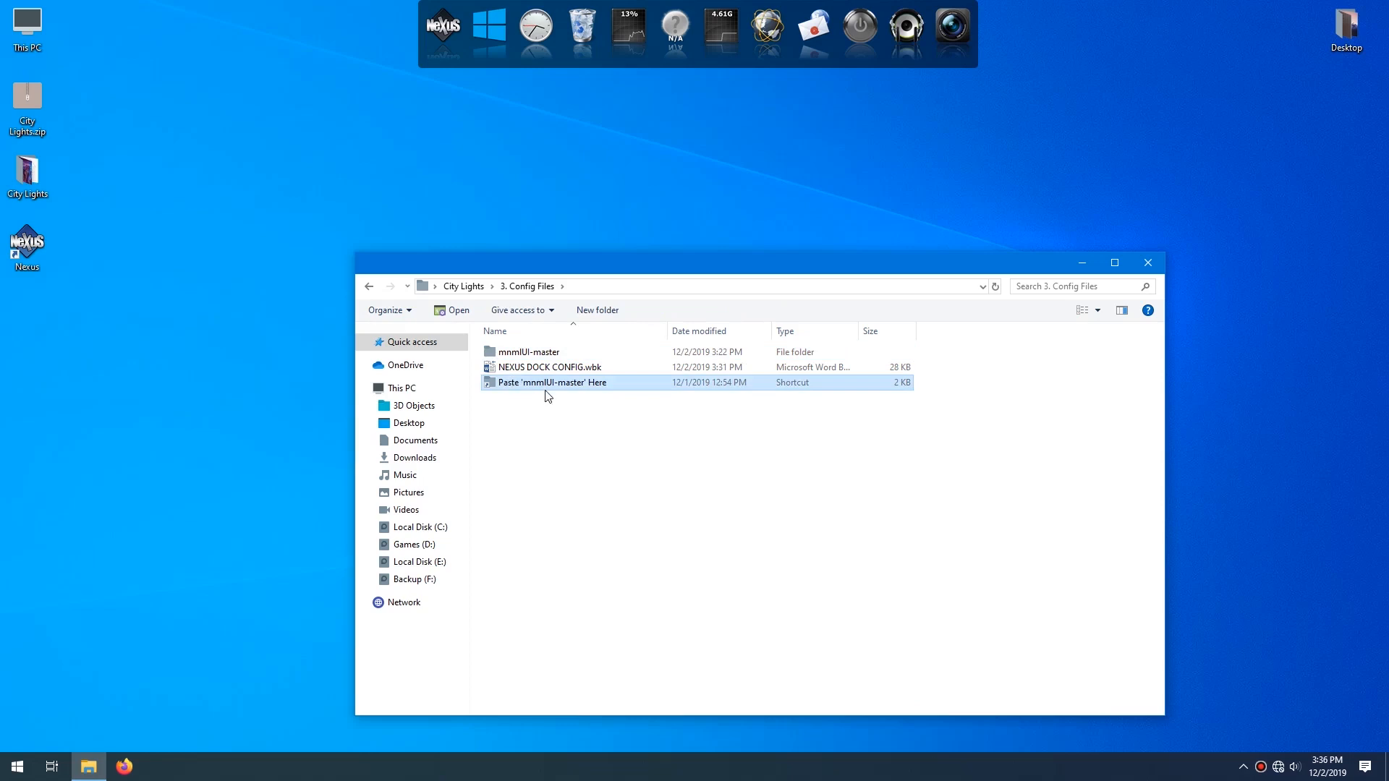
double_click(520, 384)
right_click(608, 417)
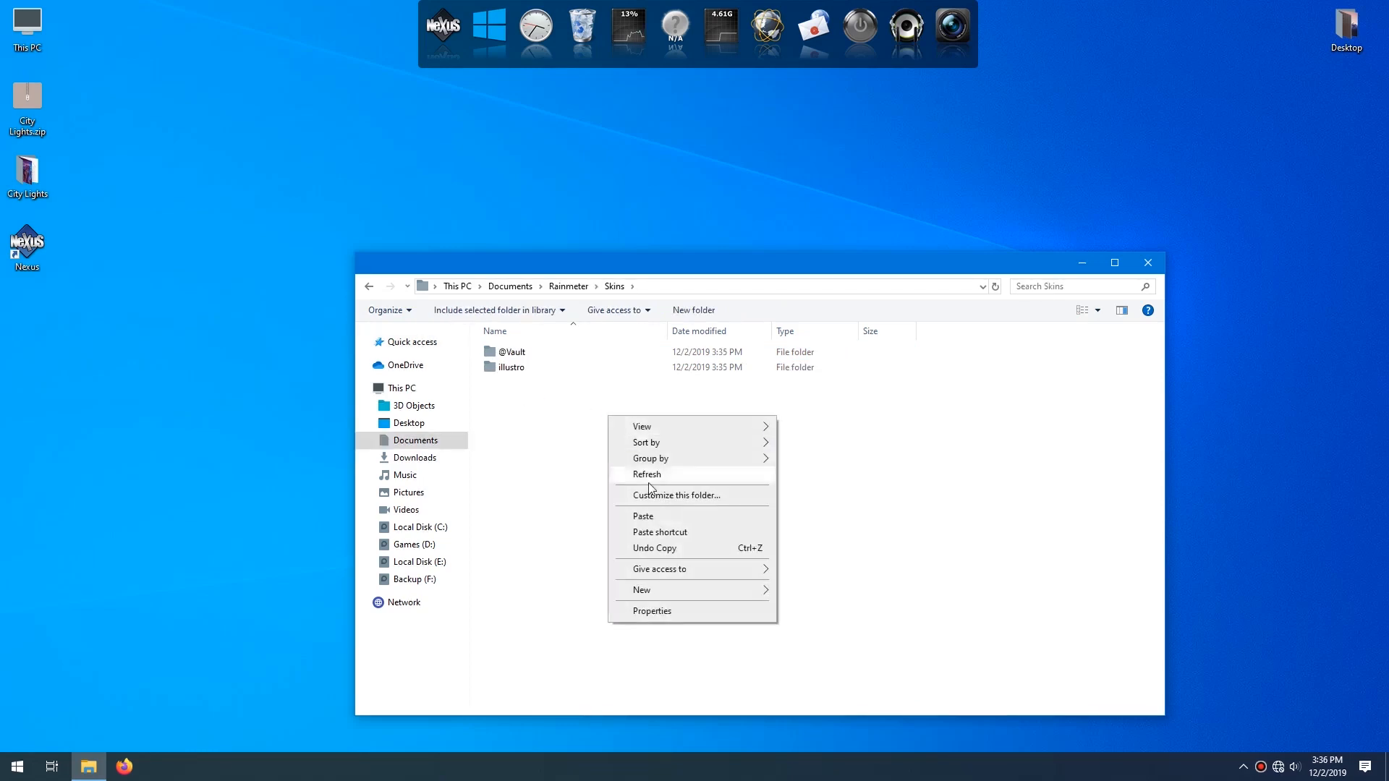
click(651, 517)
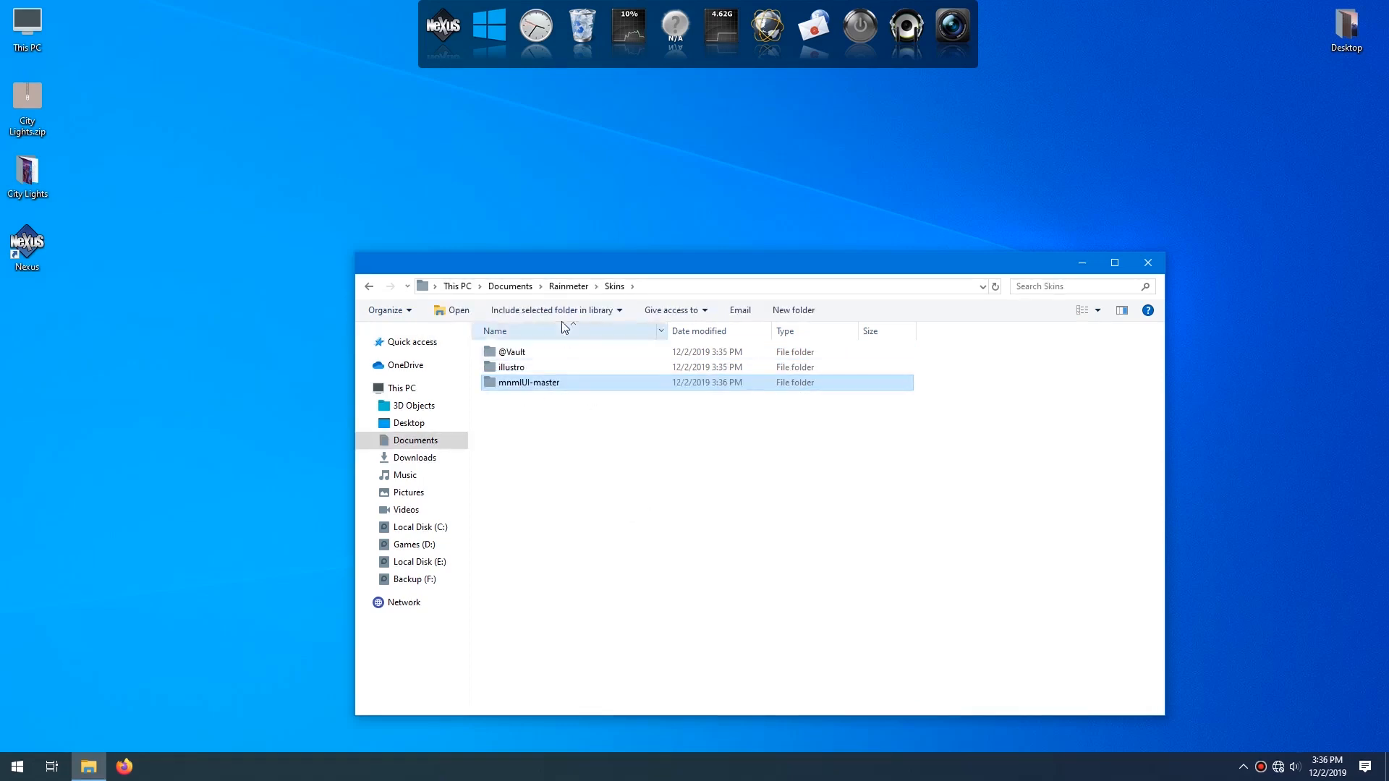
Return to the 3. Config Files folder and select NEXUS DOCK CONFIG.wbk
click(568, 286)
click(369, 286)
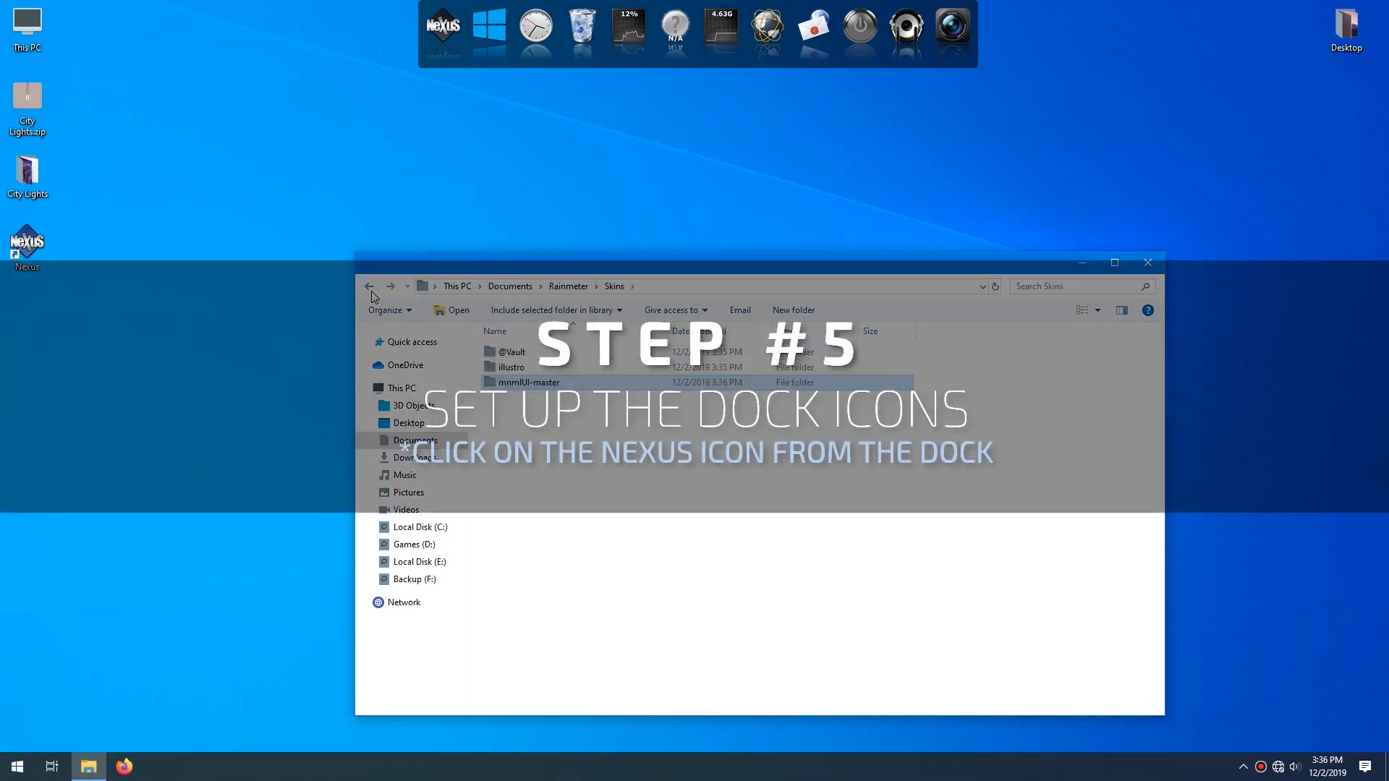
click(369, 286)
click(545, 368)
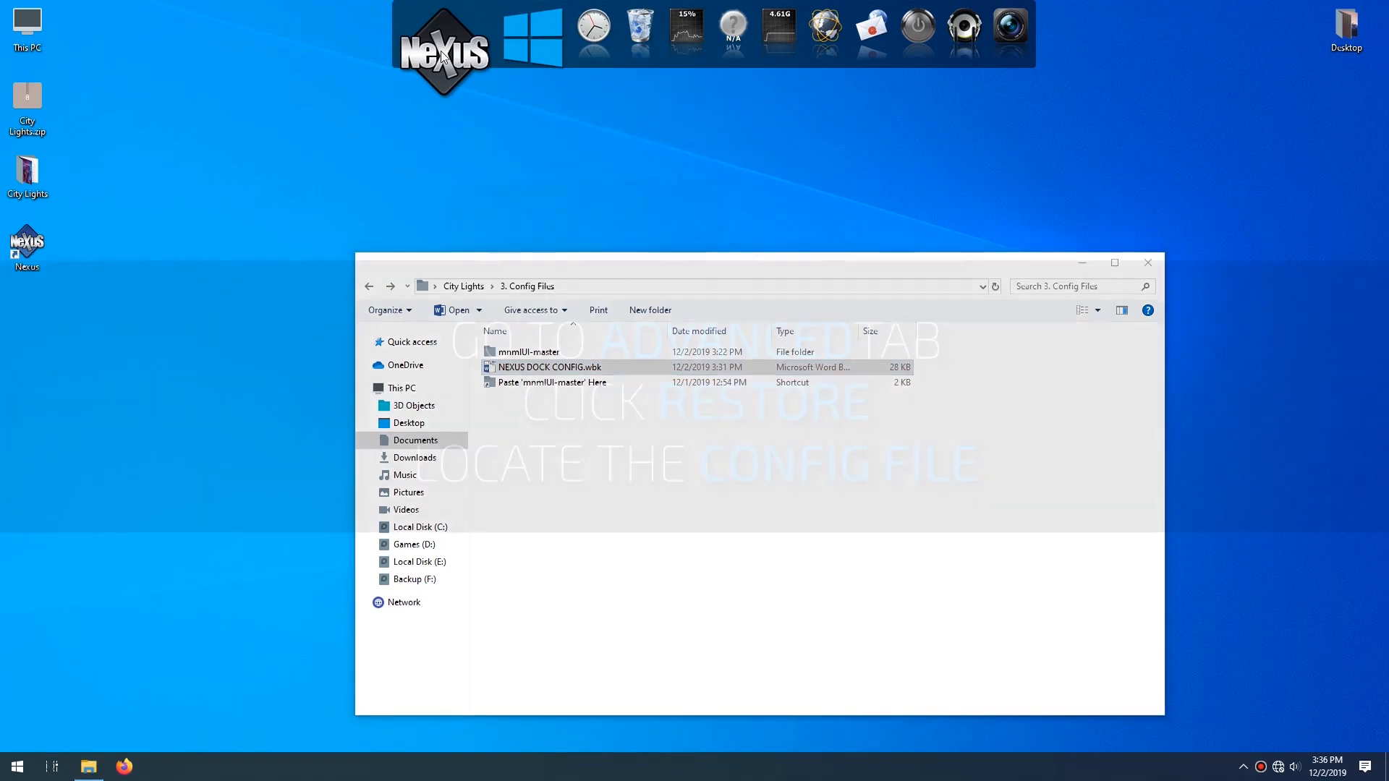
Restore the Nexus dock configuration from NEXUS DOCK CONFIG.wbk in City Lights\3. Config Files on the Desktop, and apply the preferences
click(441, 52)
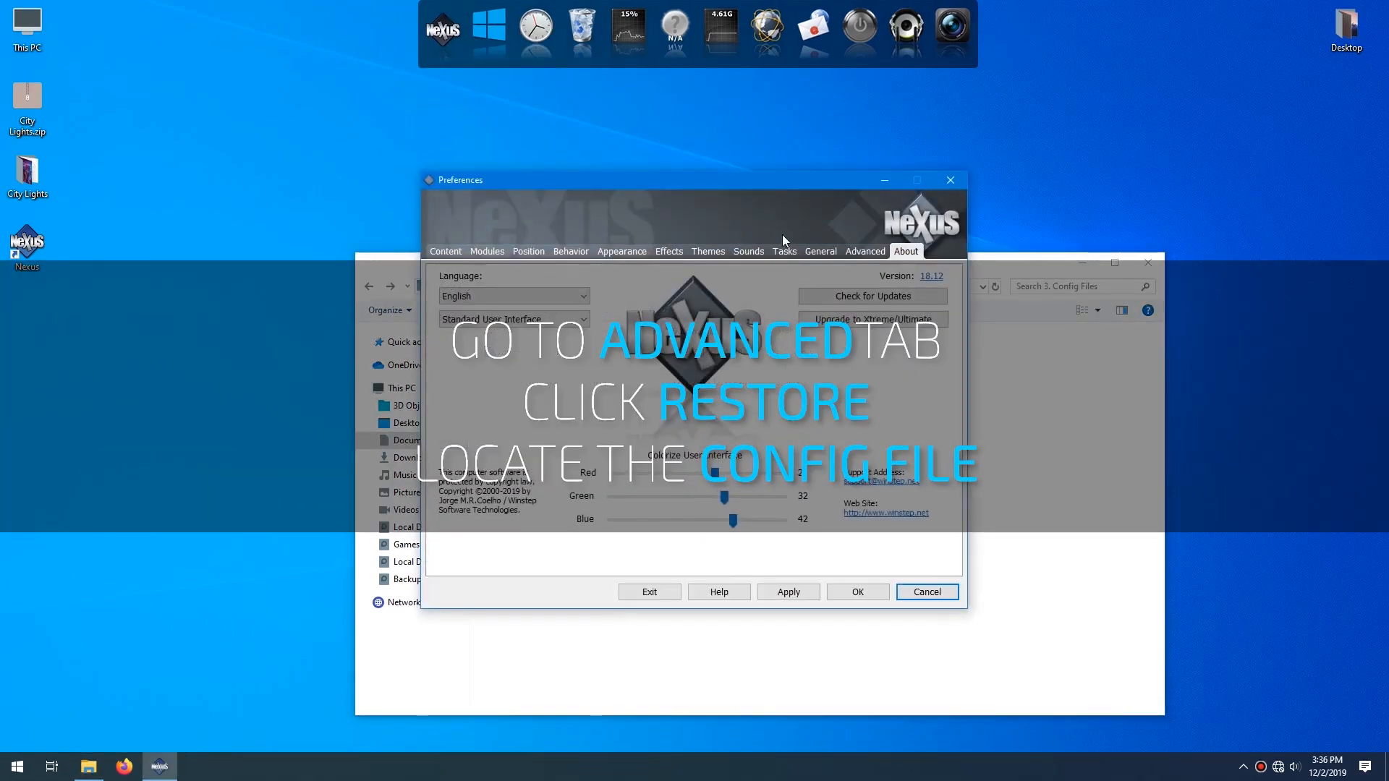
click(871, 254)
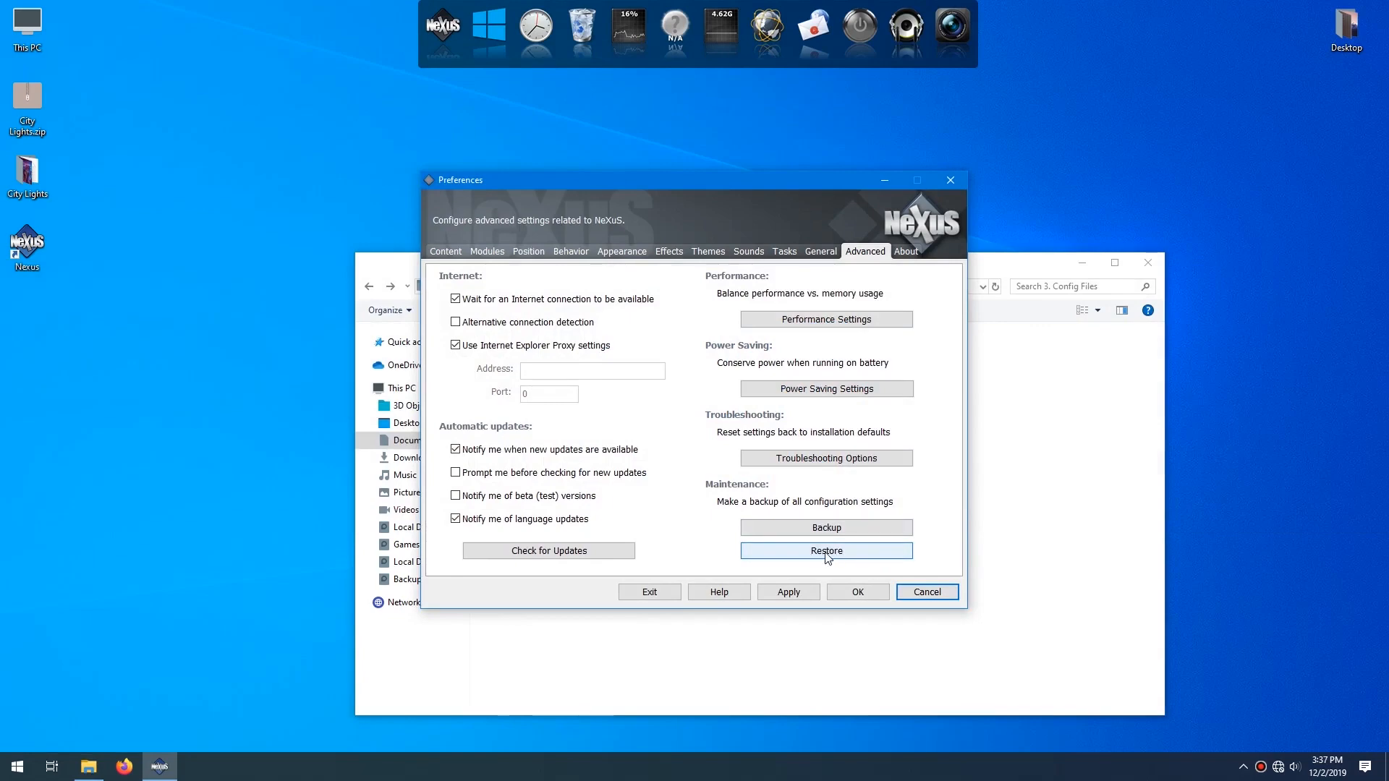
click(832, 562)
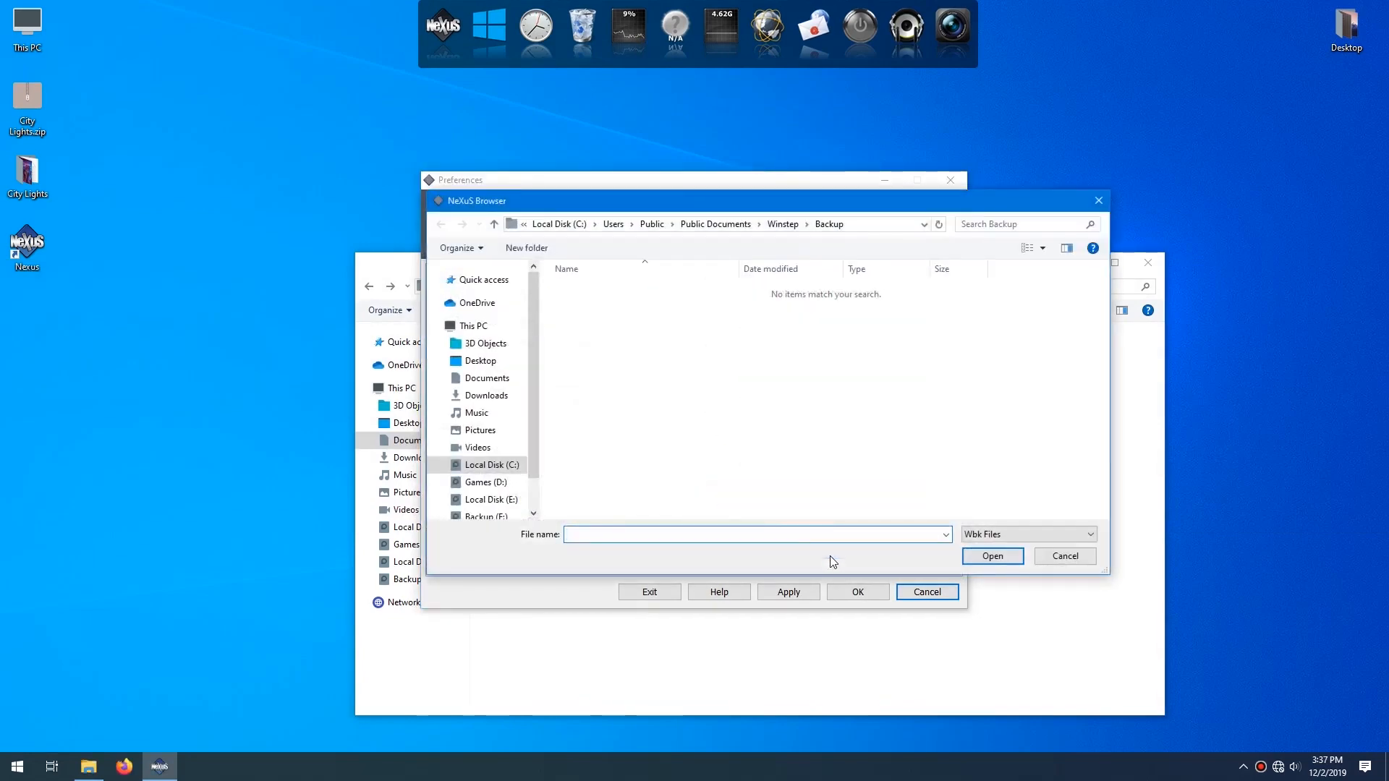
click(498, 361)
double_click(593, 311)
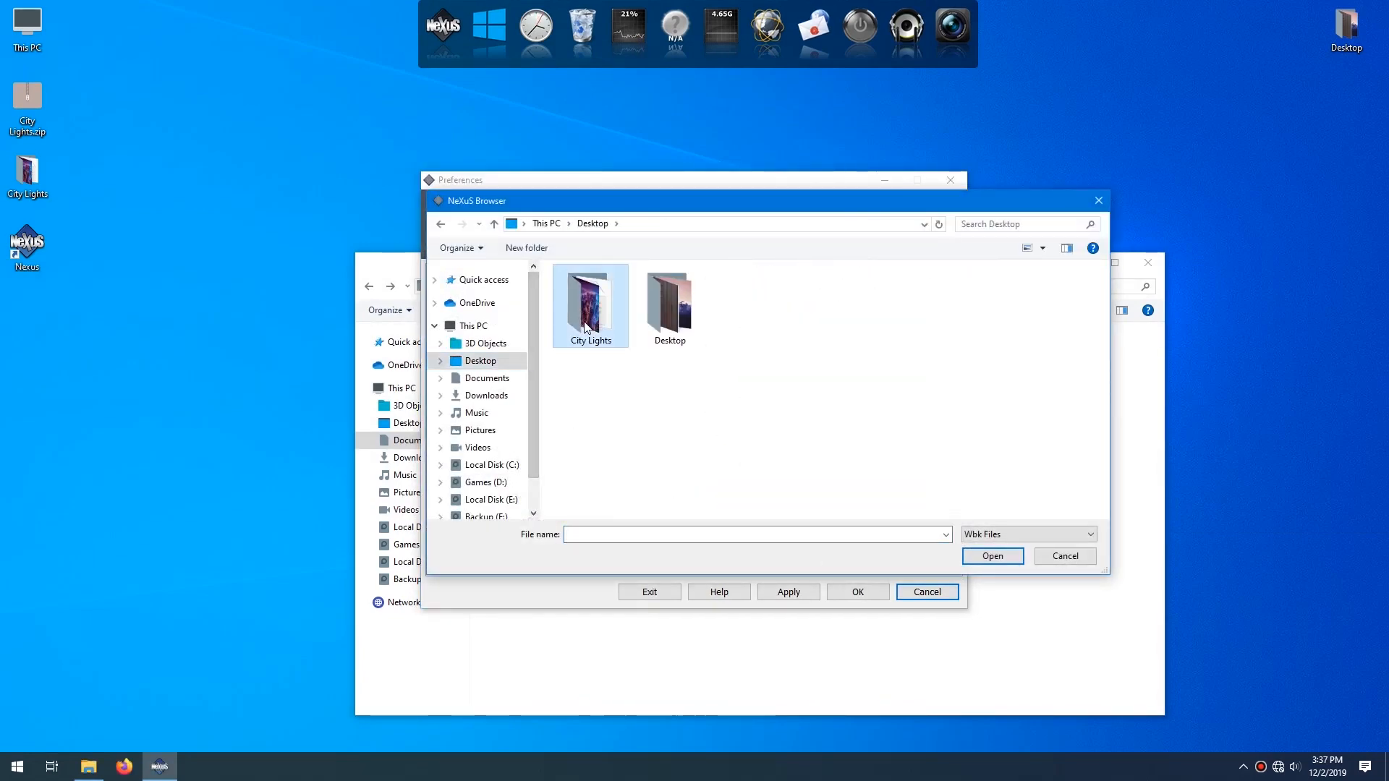
double_click(624, 322)
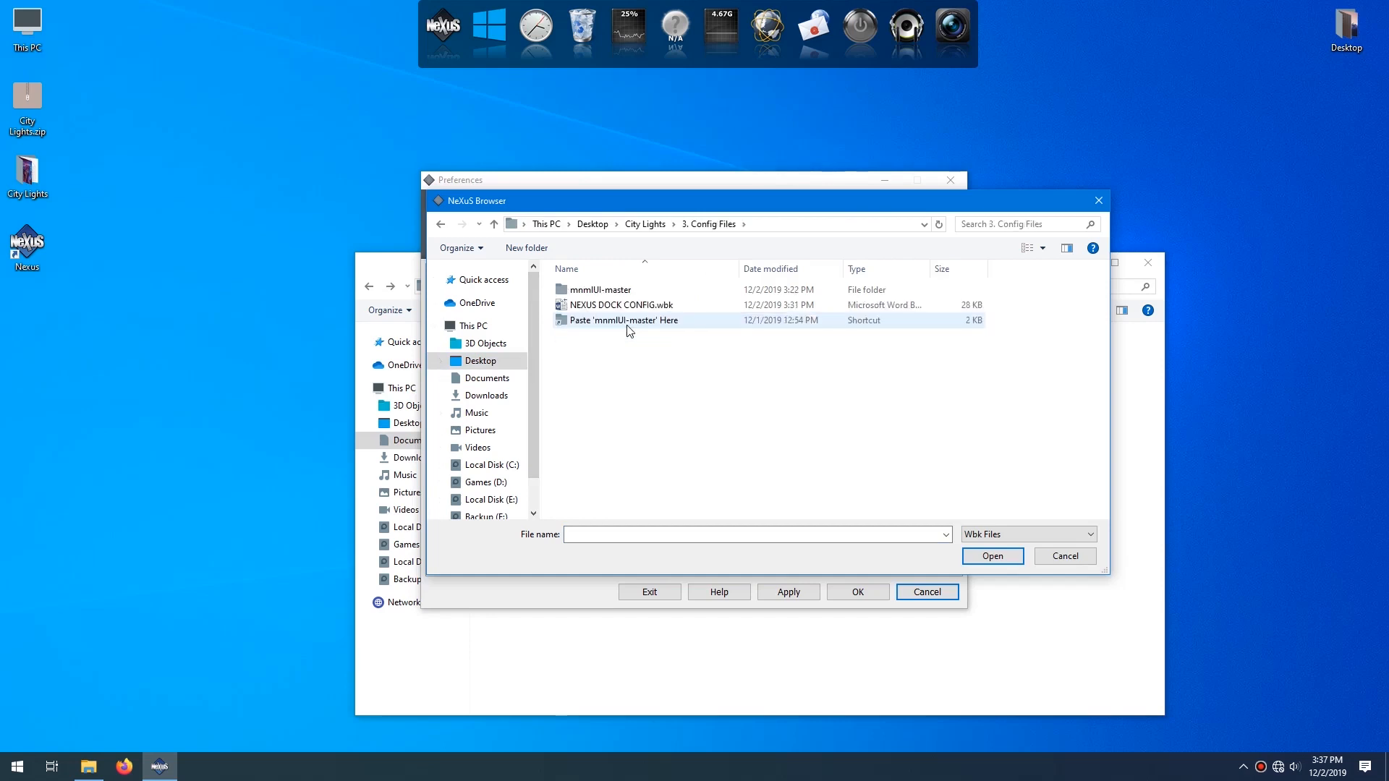
click(598, 307)
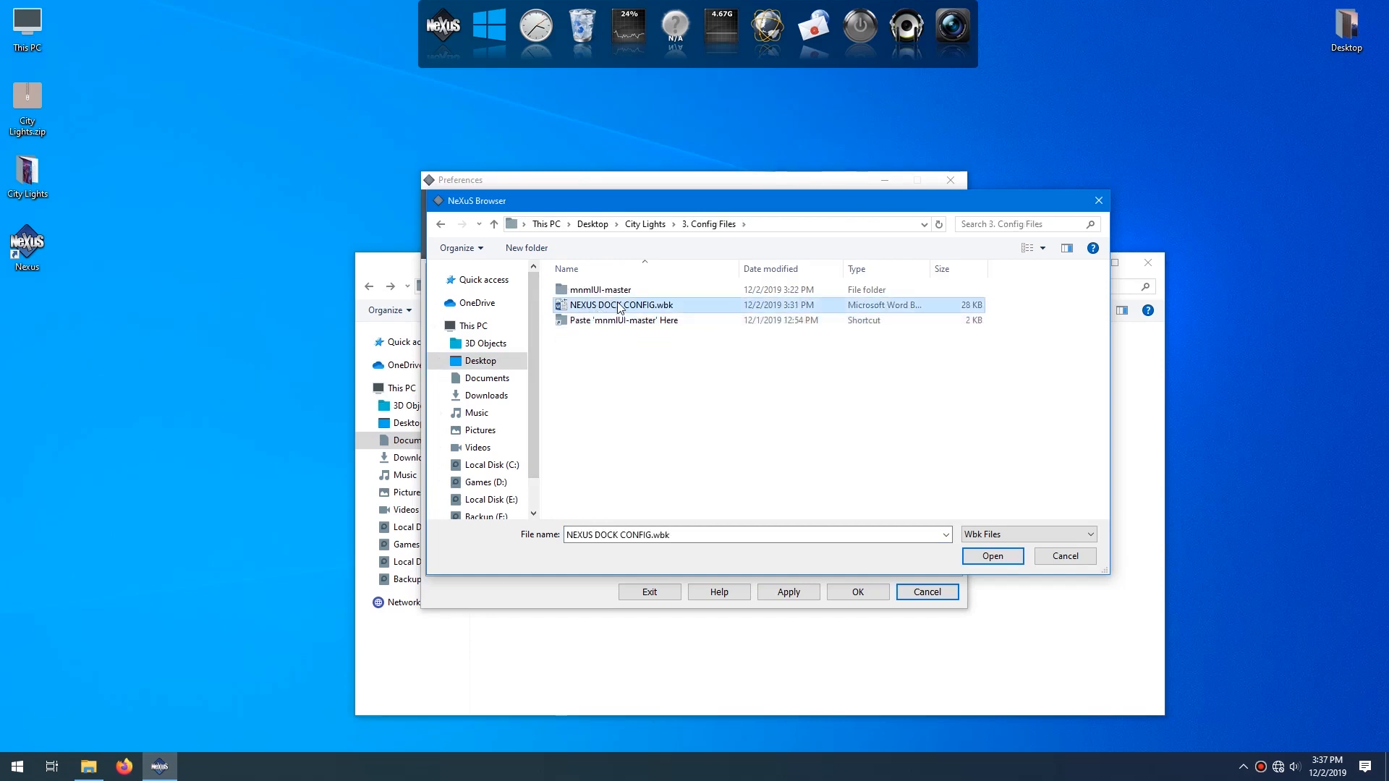
double_click(620, 307)
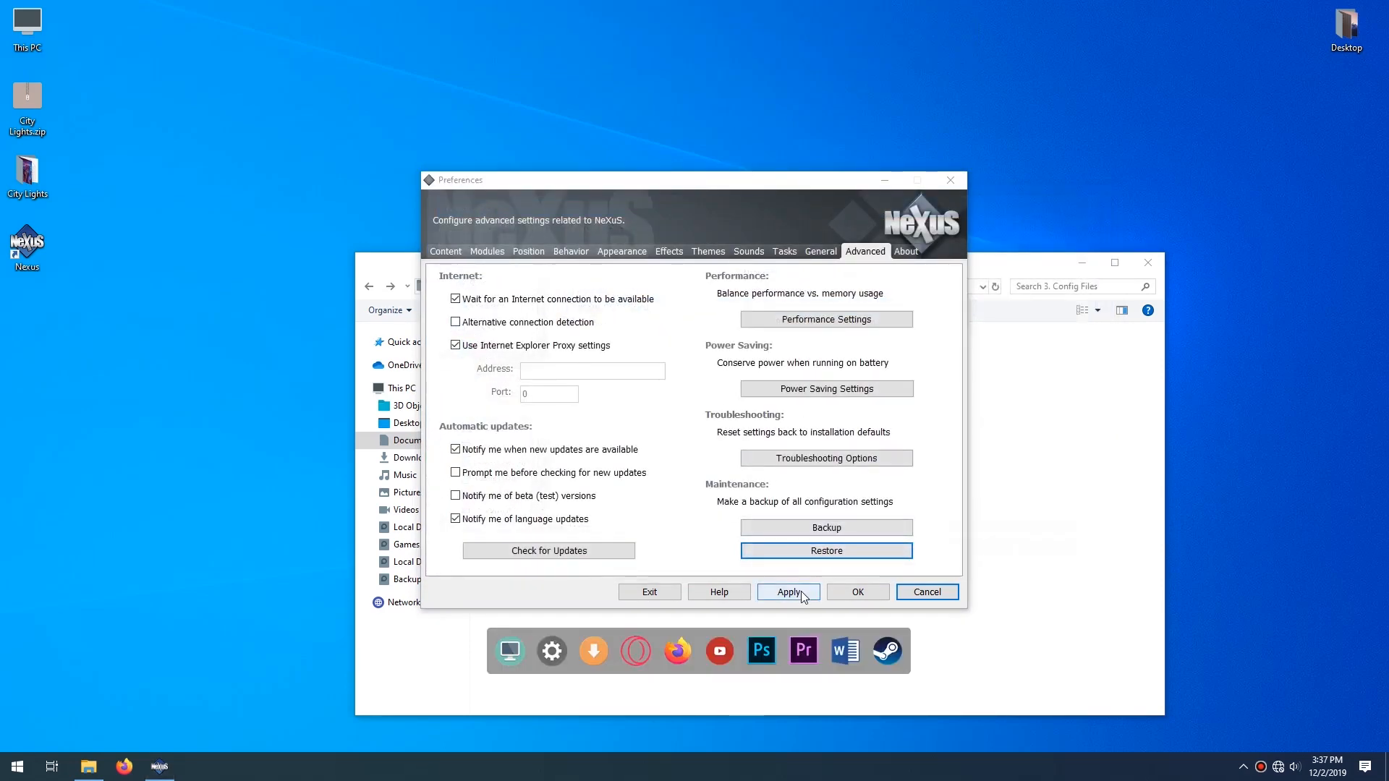
click(822, 596)
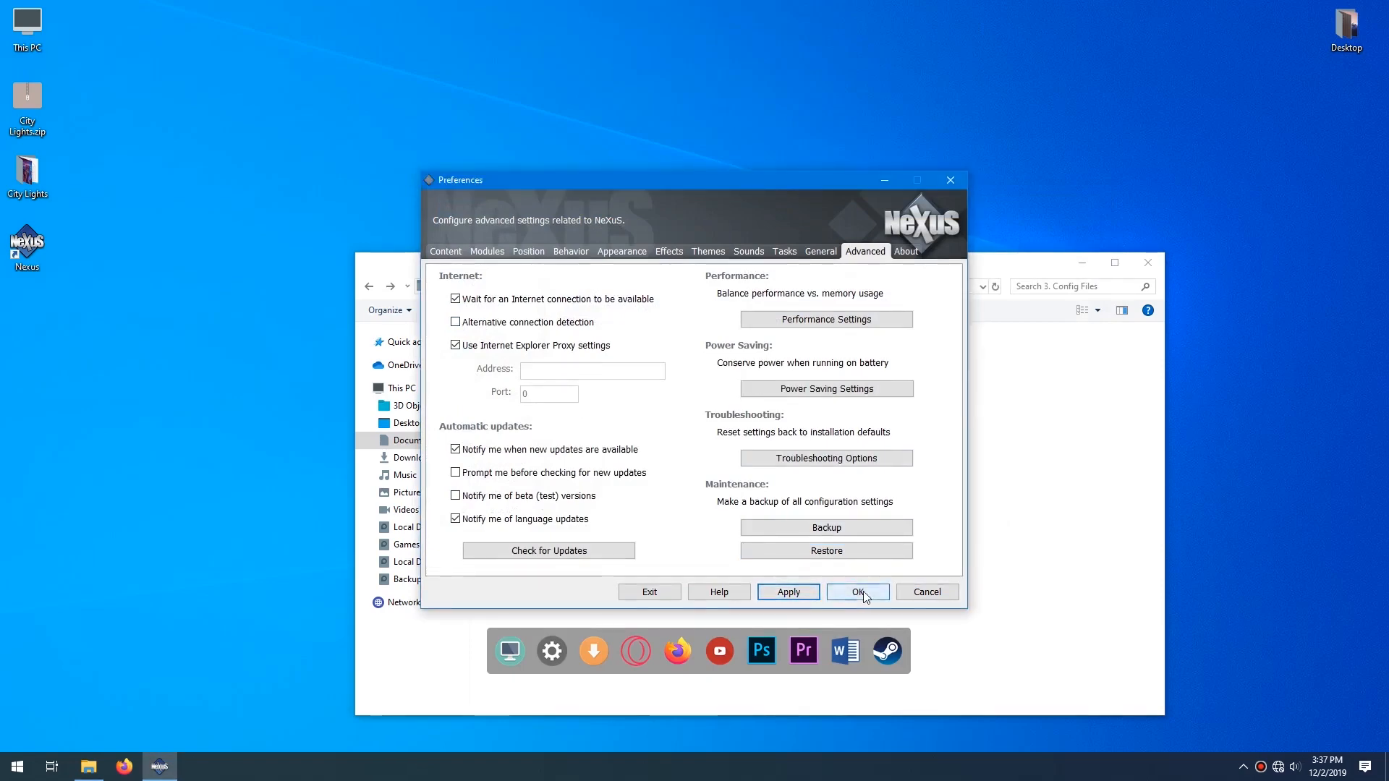
click(860, 592)
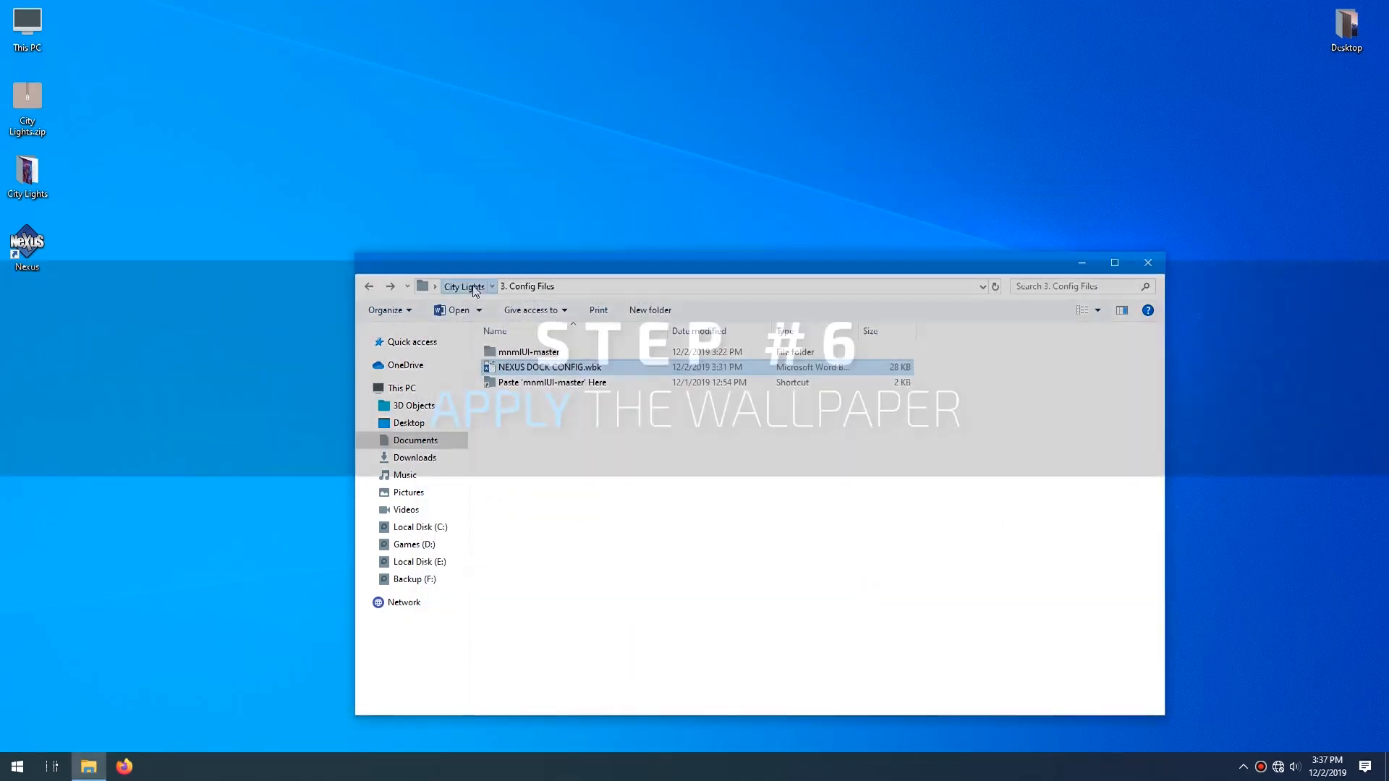
Set Wallpaper.jpg from the City Lights folder as the desktop background
click(464, 286)
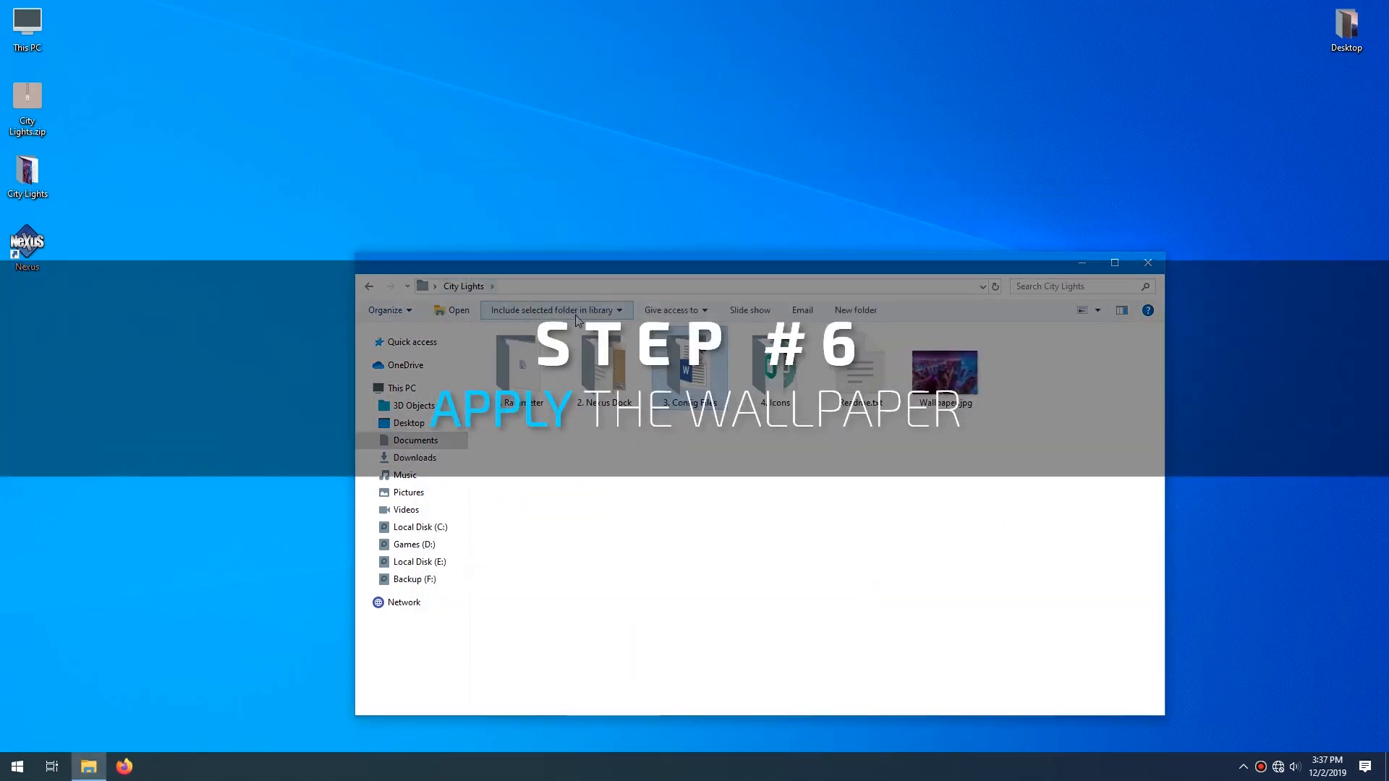
right_click(924, 397)
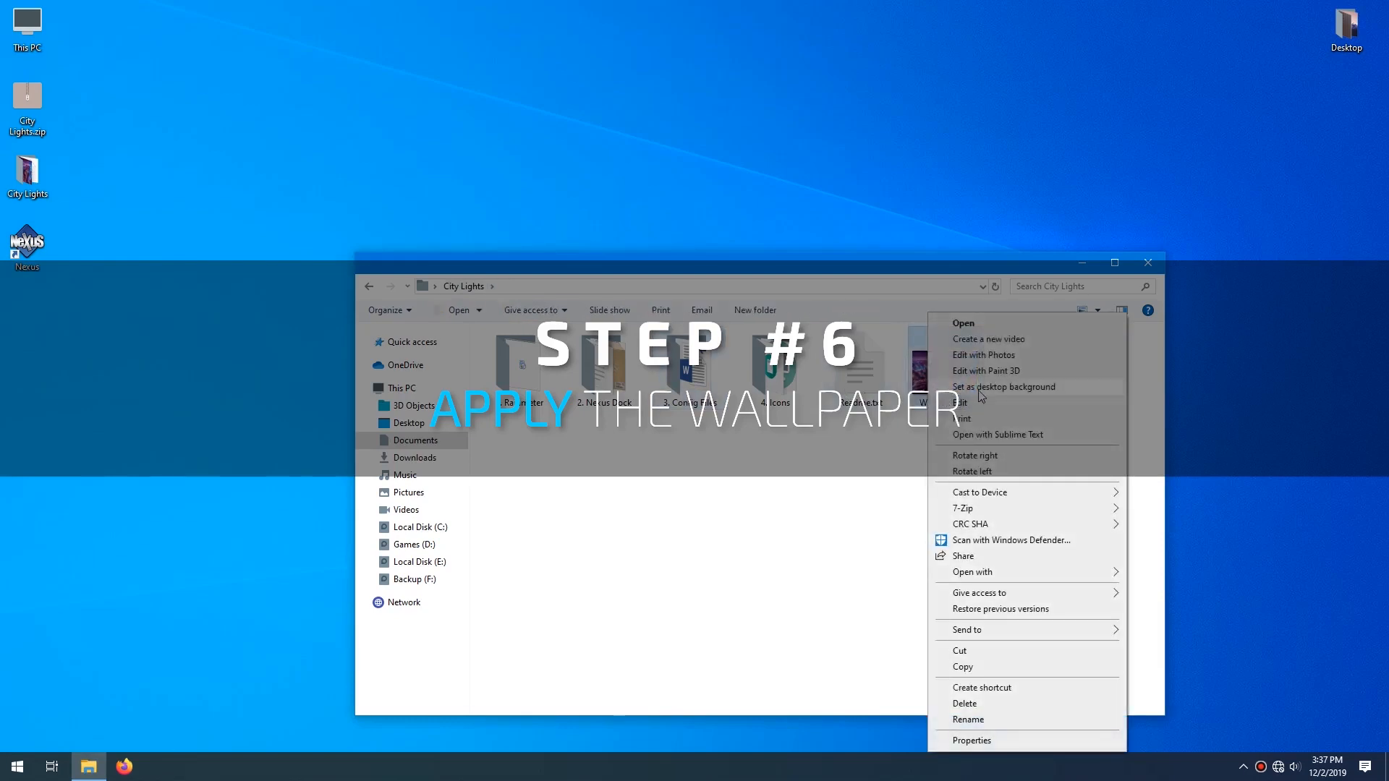
click(980, 390)
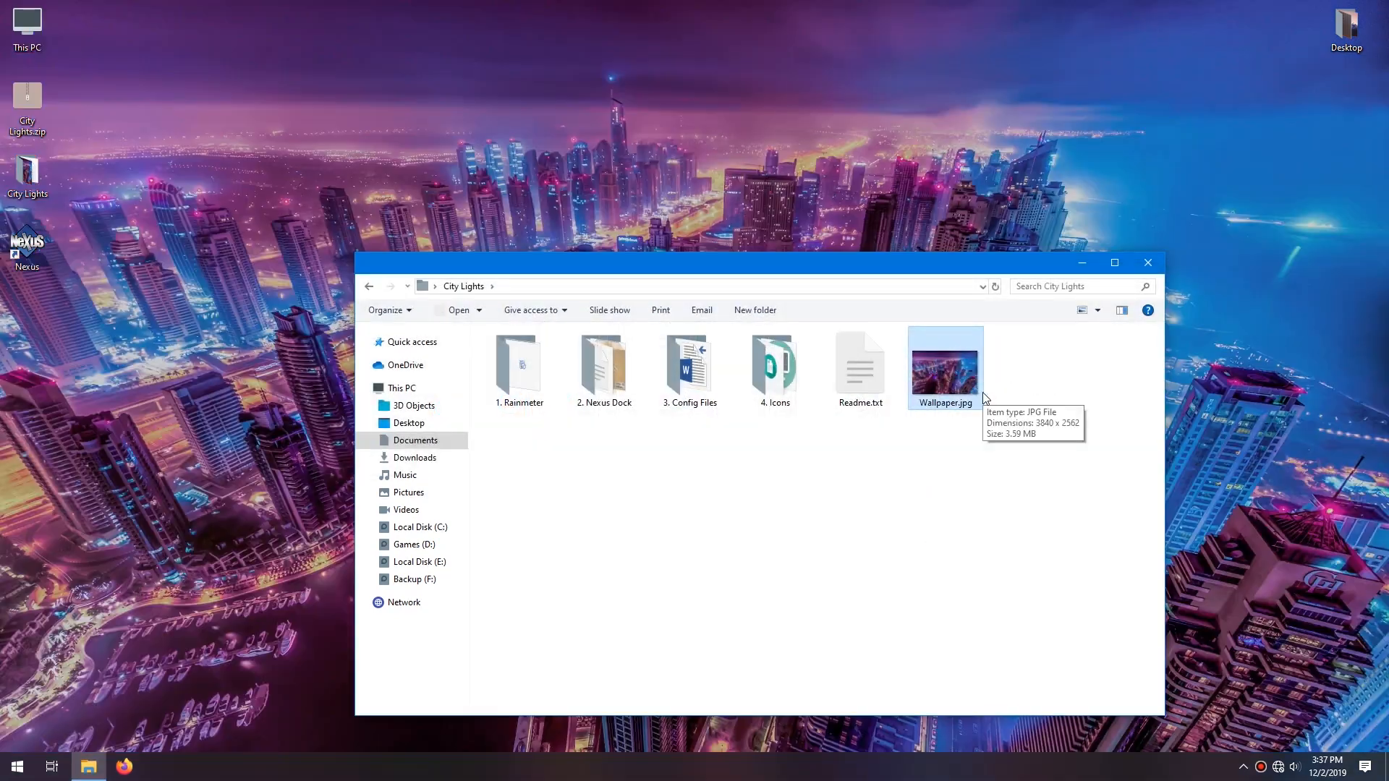
Close the City Lights folder window, then open the Rainmeter manager and refresh all skins
click(1147, 262)
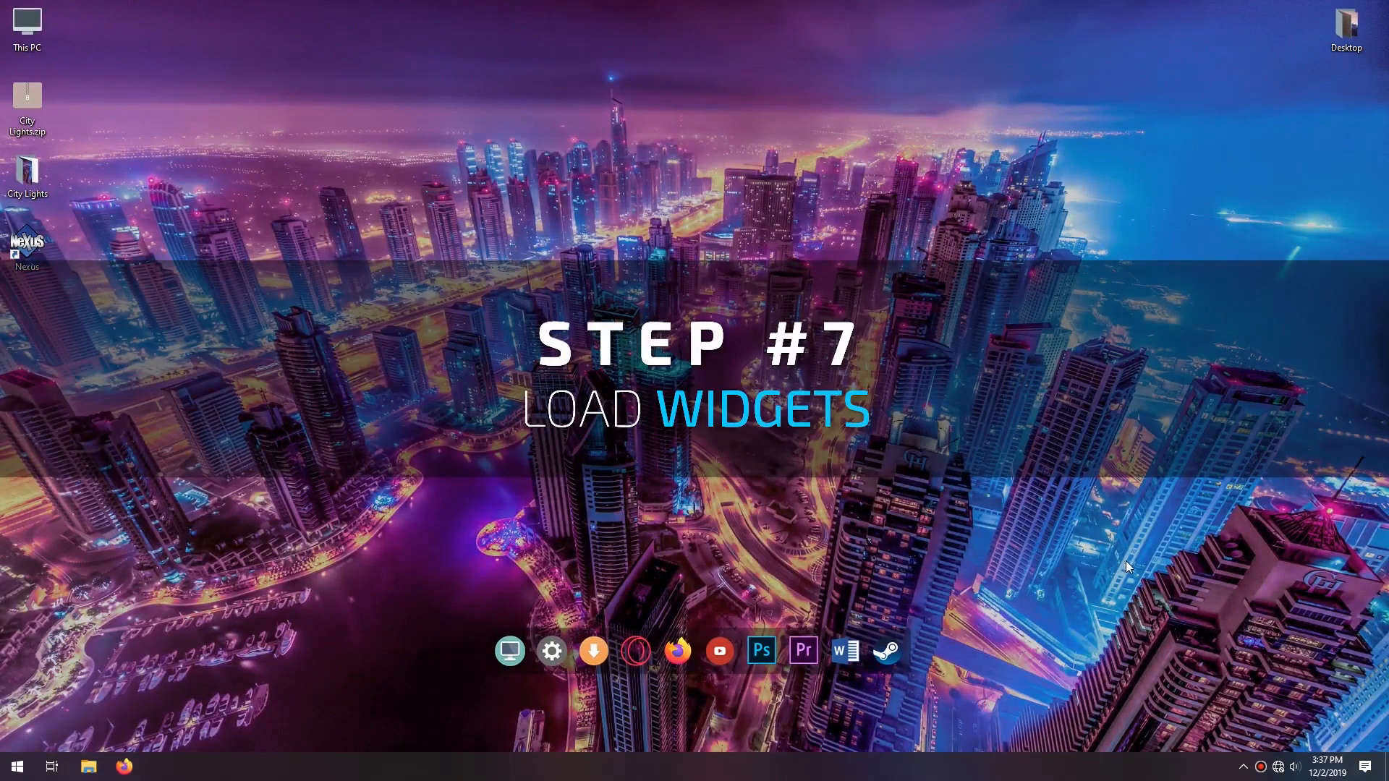
click(1241, 767)
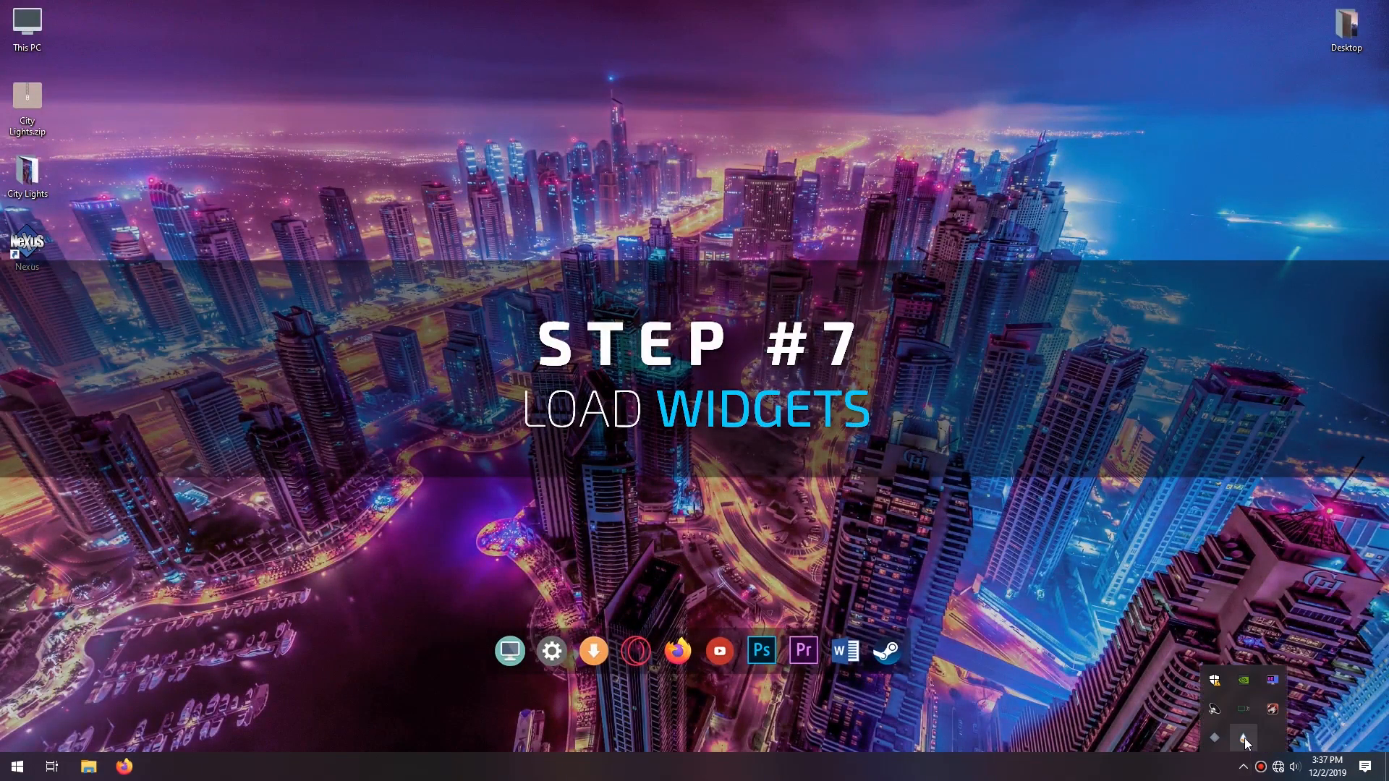
click(1244, 738)
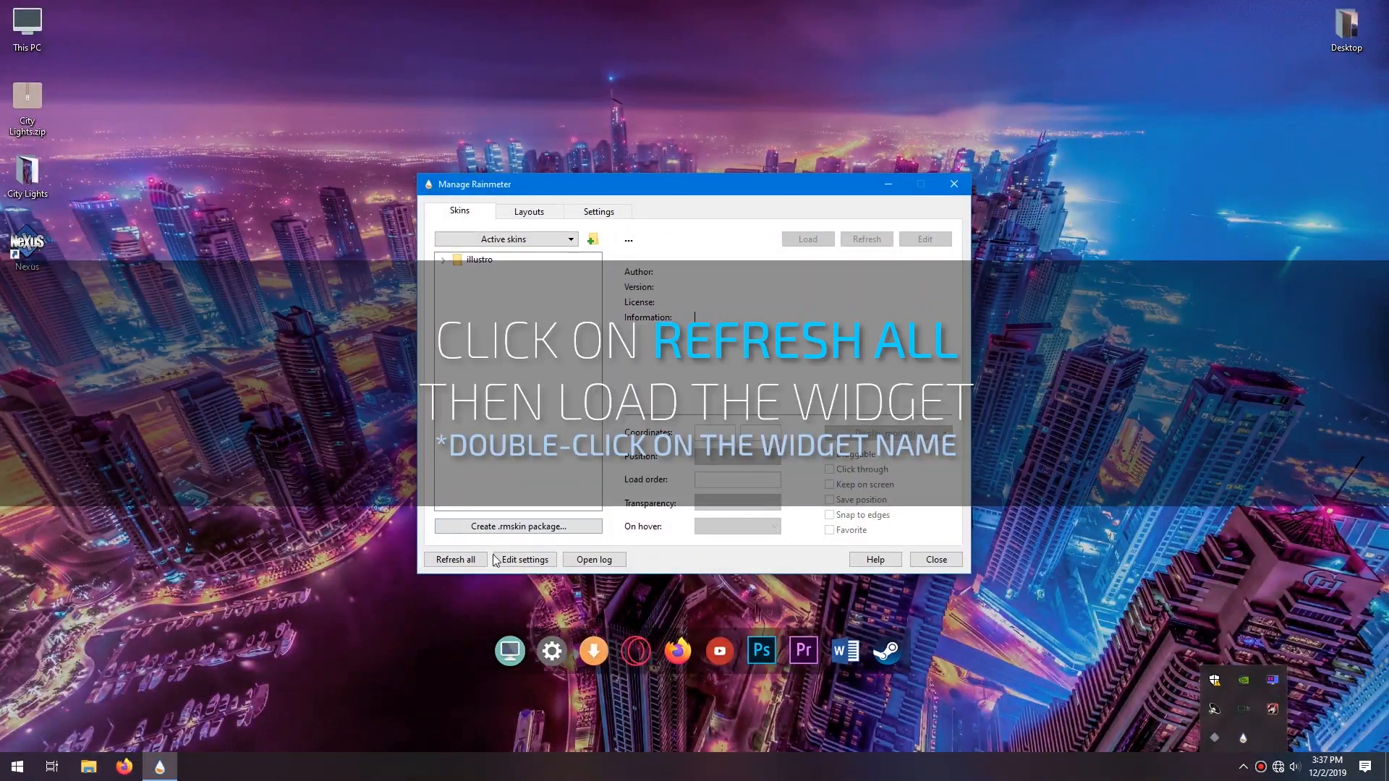
click(457, 560)
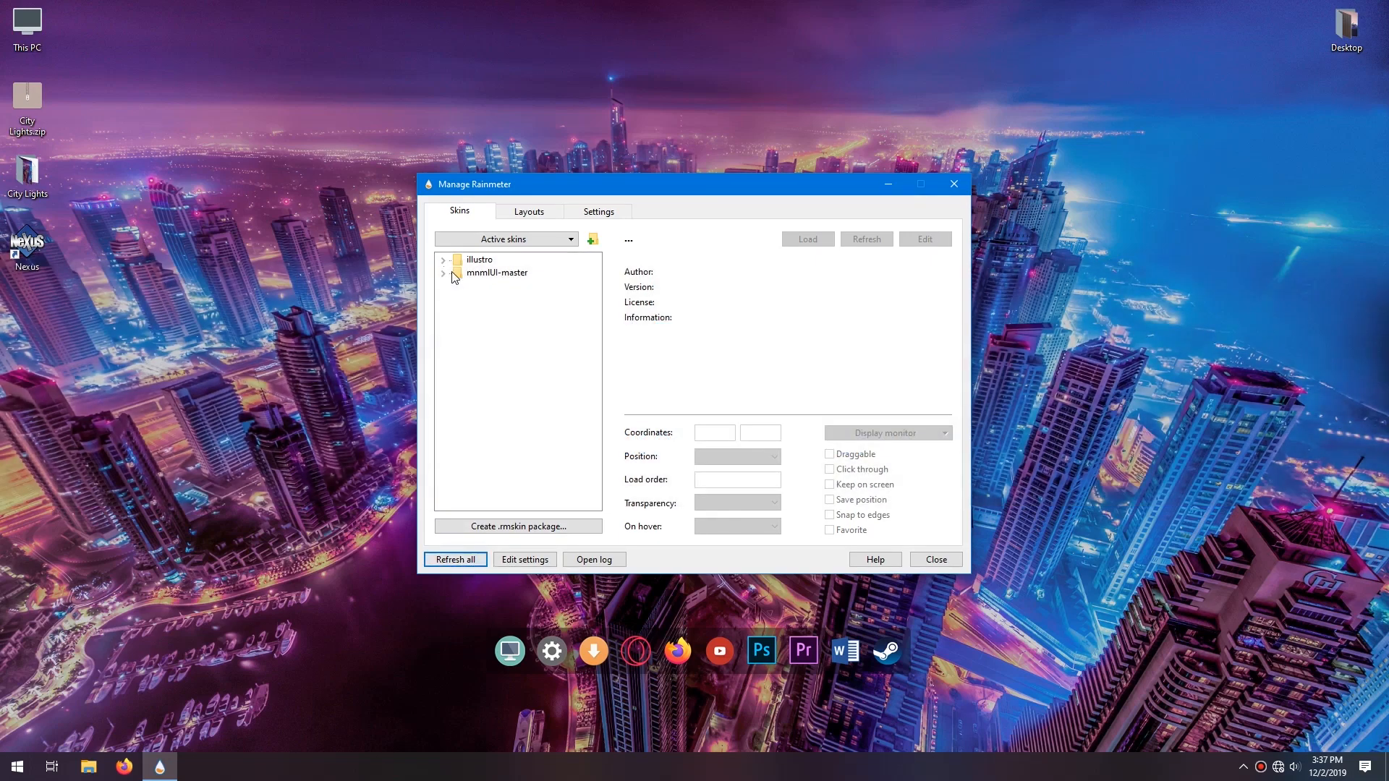
Load the Roll.ini skin from mnmlUI-master\Roll and move its date widget to the centre of the desktop
click(444, 273)
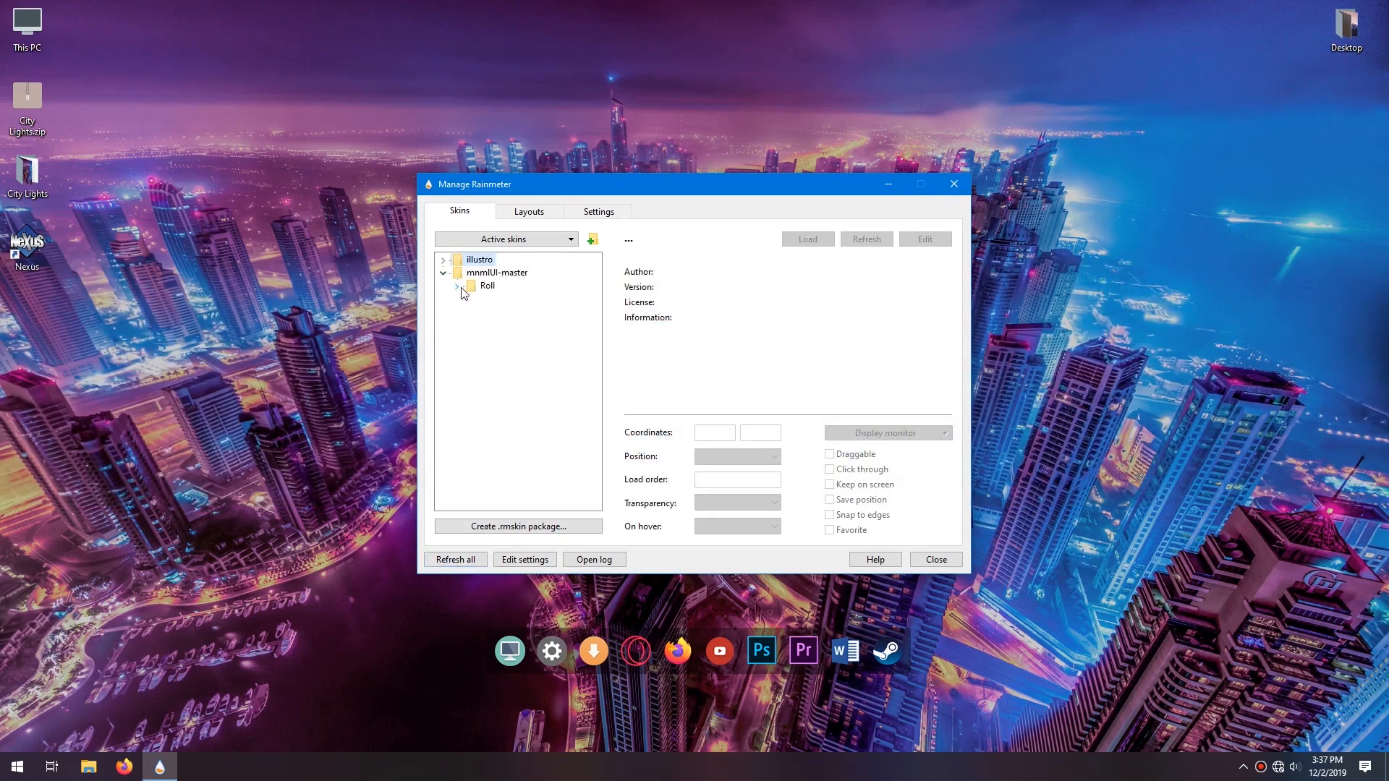
click(506, 302)
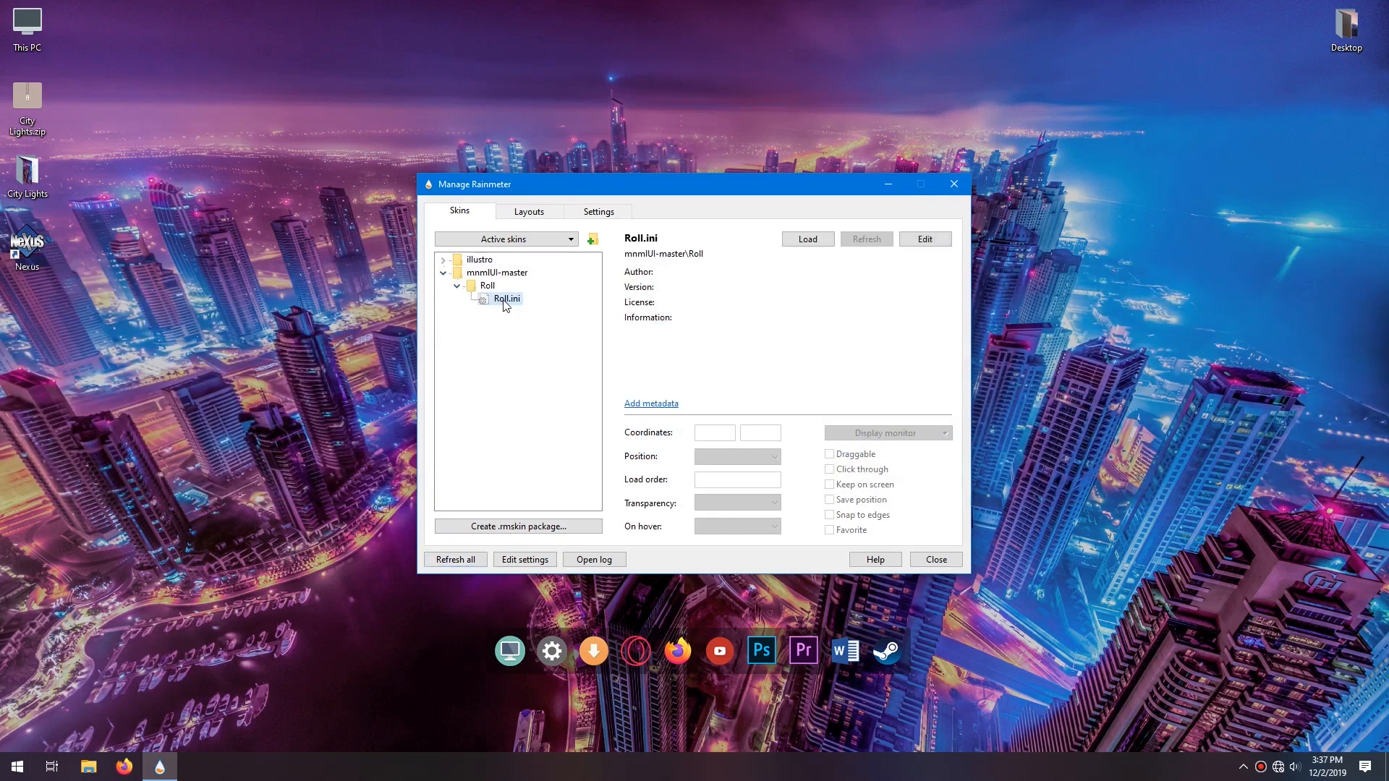
double_click(505, 299)
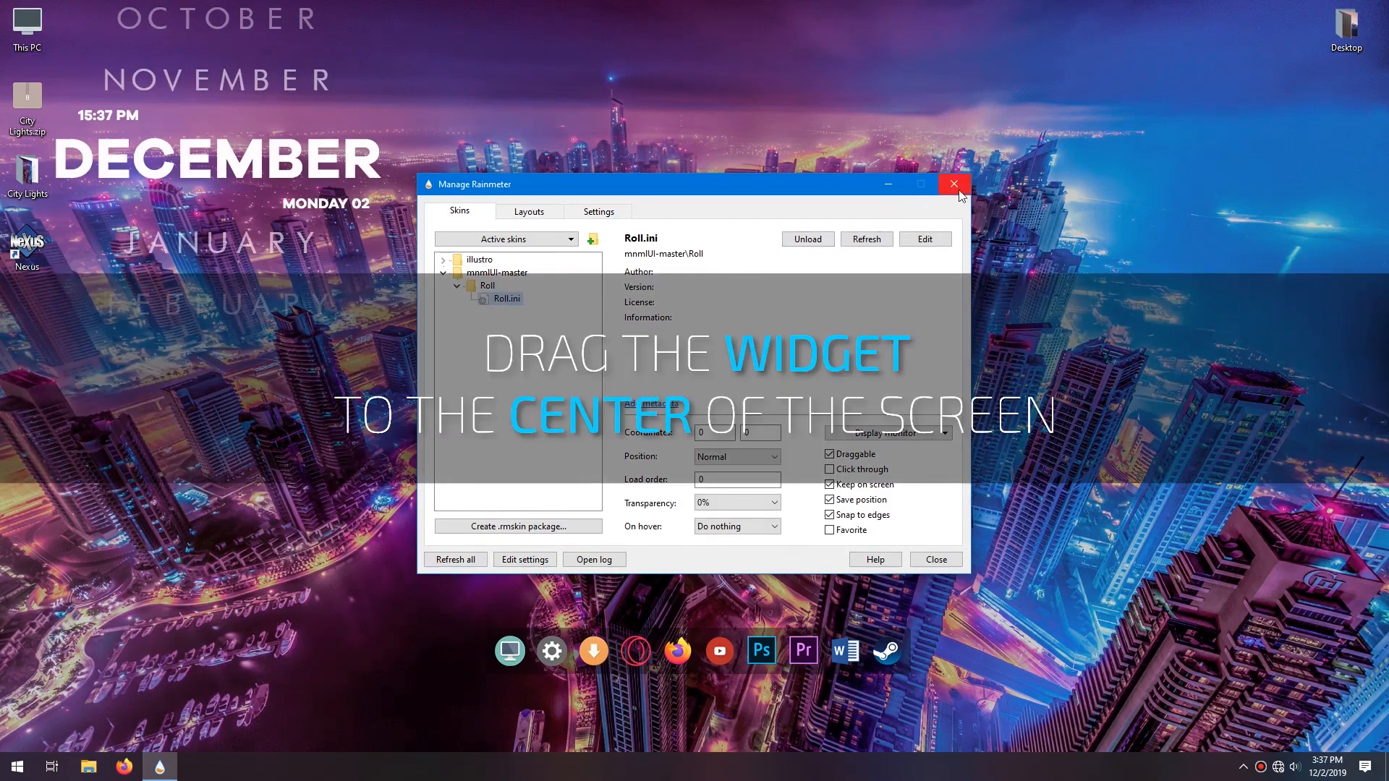
click(954, 185)
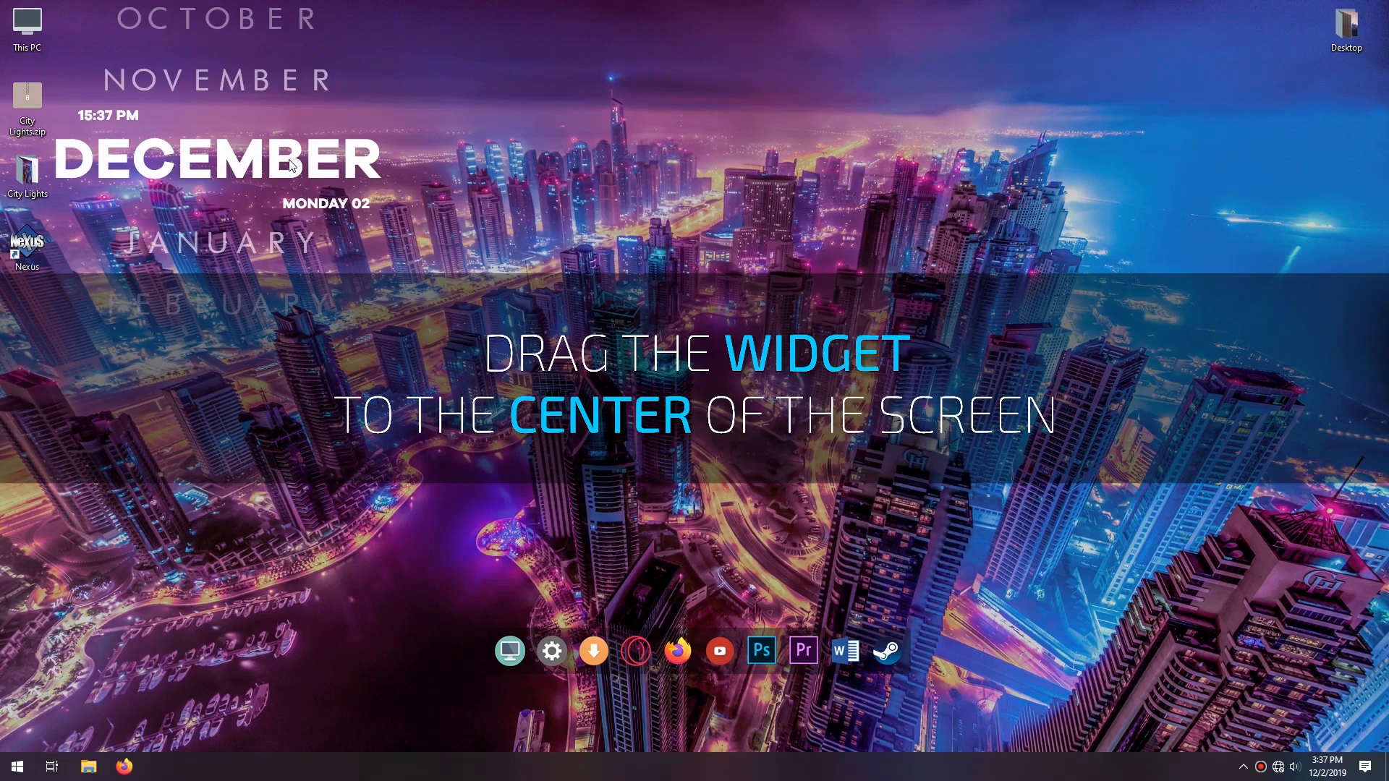
drag(290, 166, 774, 316)
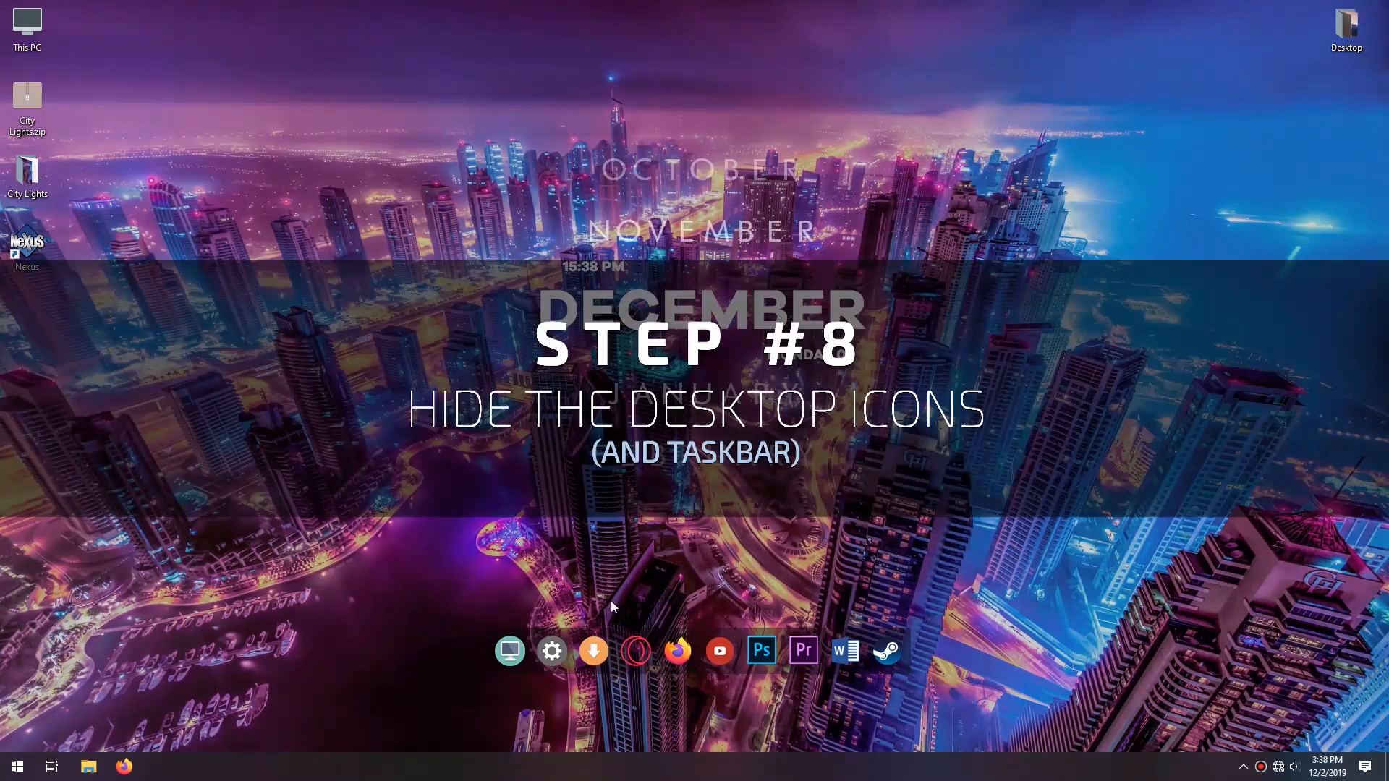
Hide all desktop icons
right_click(167, 398)
mouse_move(267, 400)
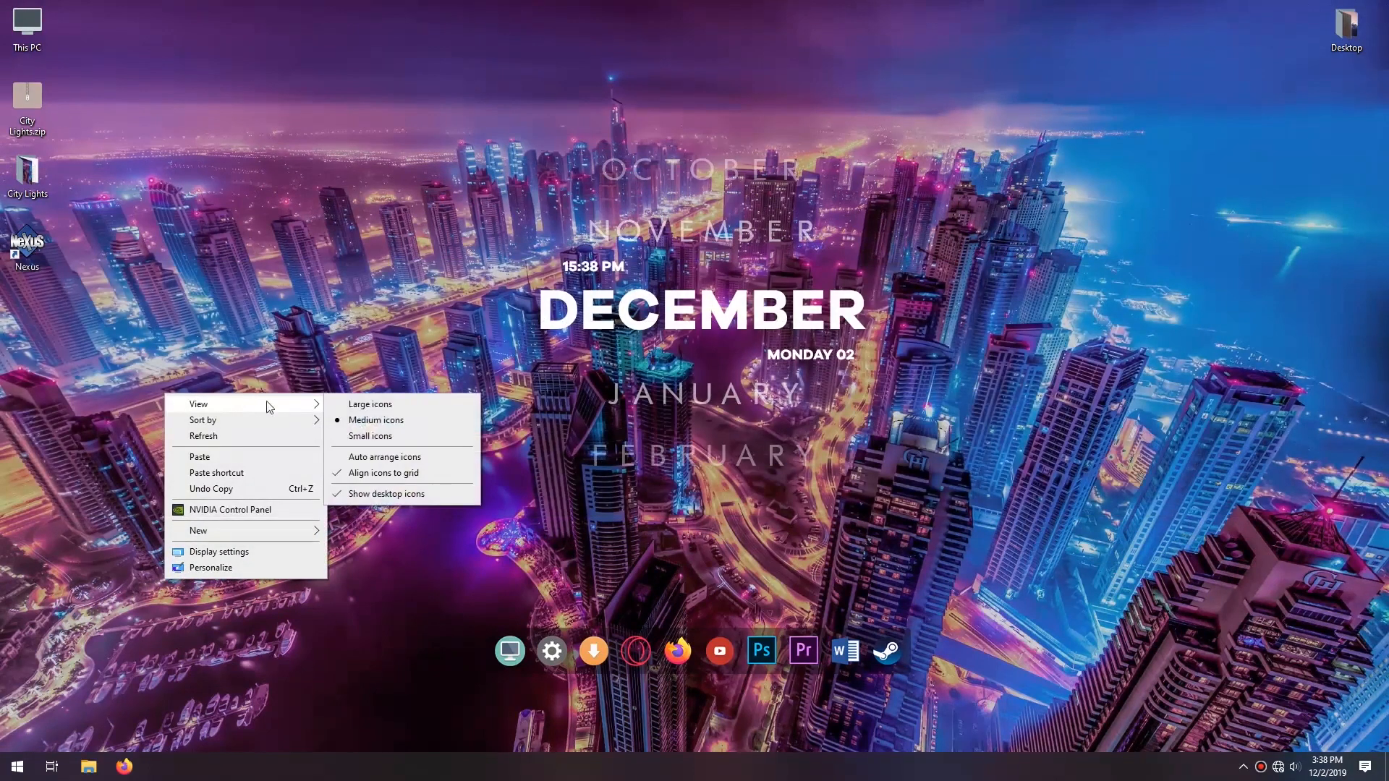
click(383, 495)
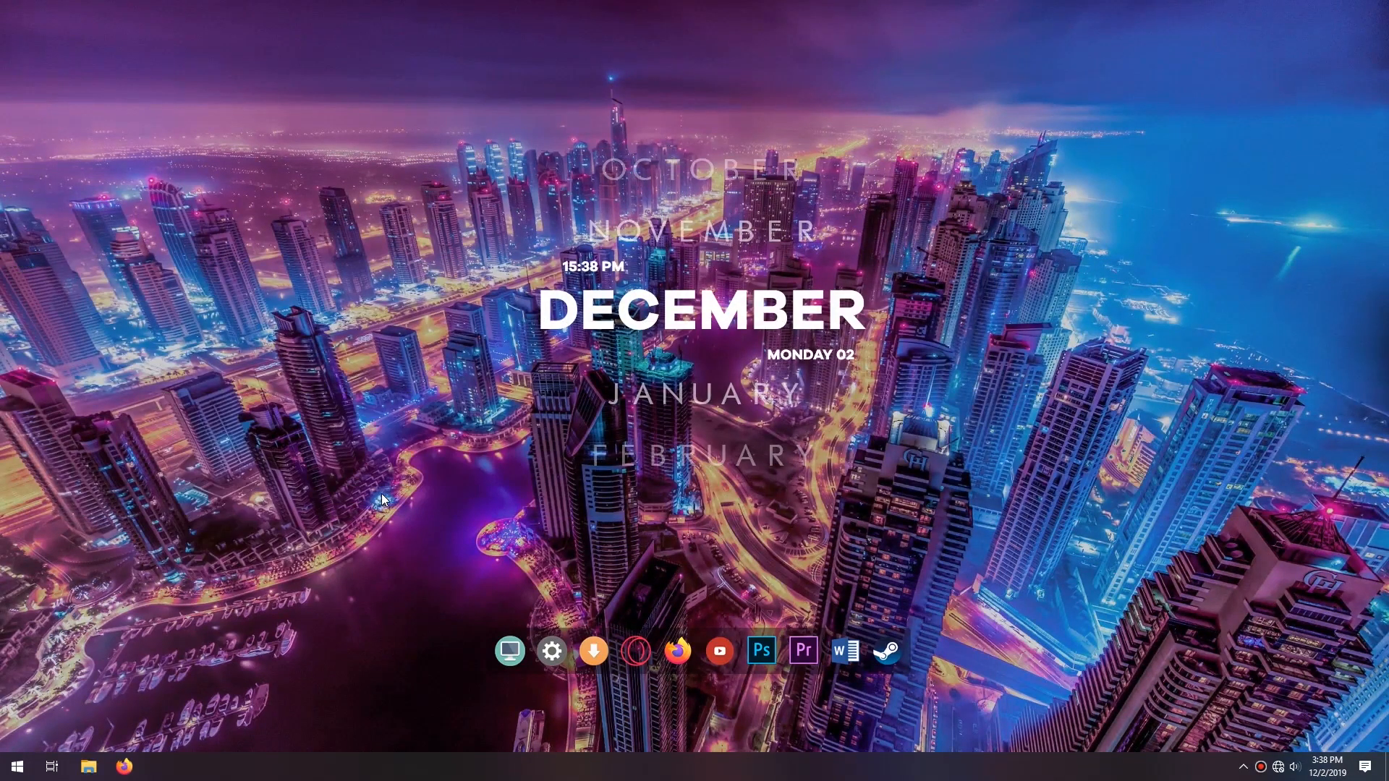
Turn on automatic hiding of the taskbar in desktop mode and close the settings
right_click(652, 776)
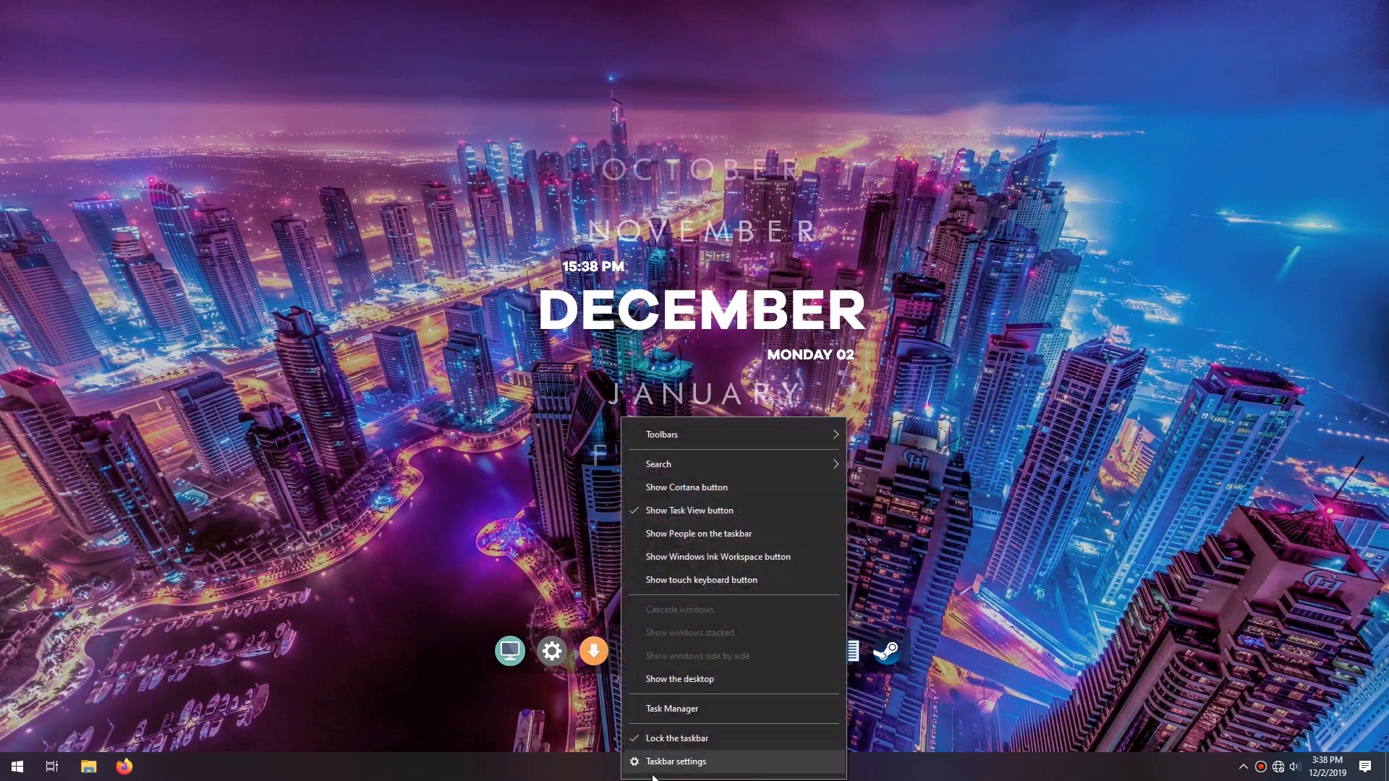
click(687, 763)
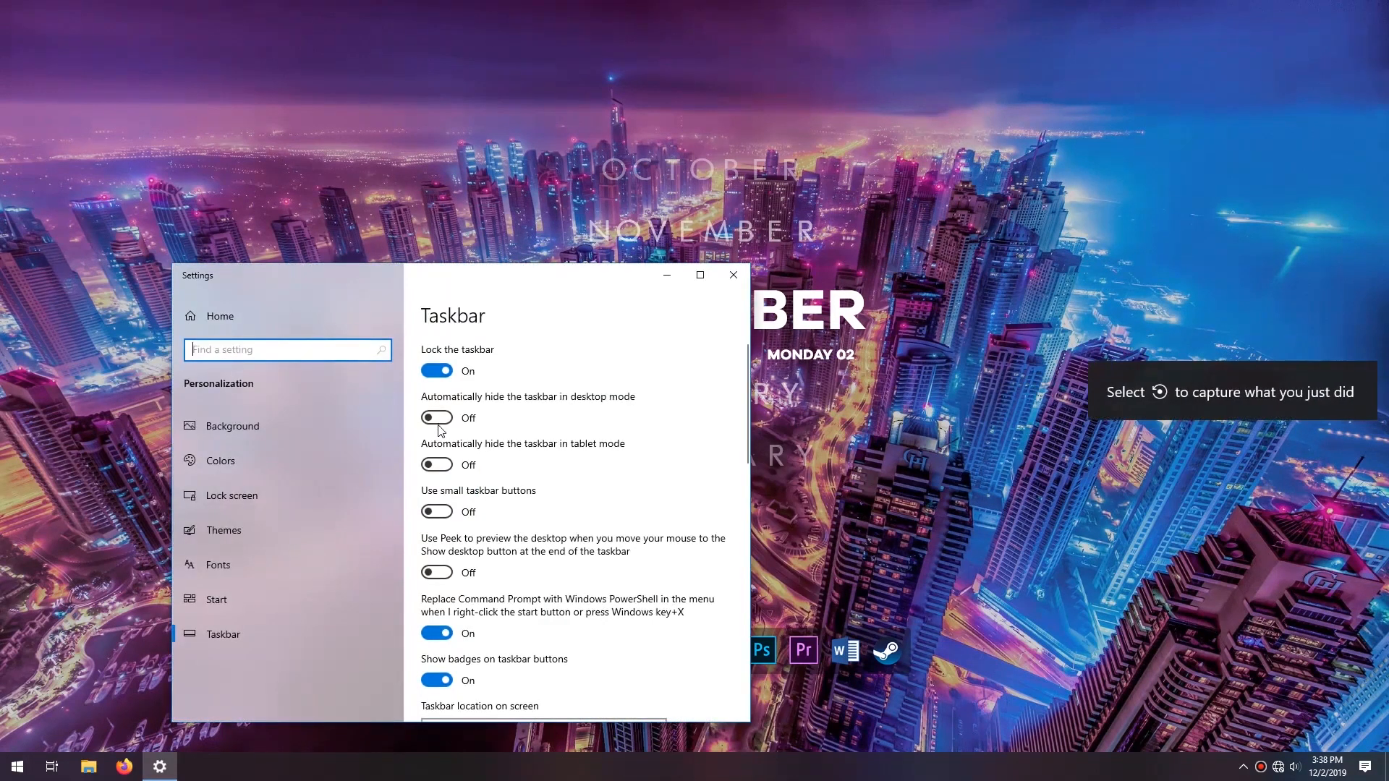
click(441, 418)
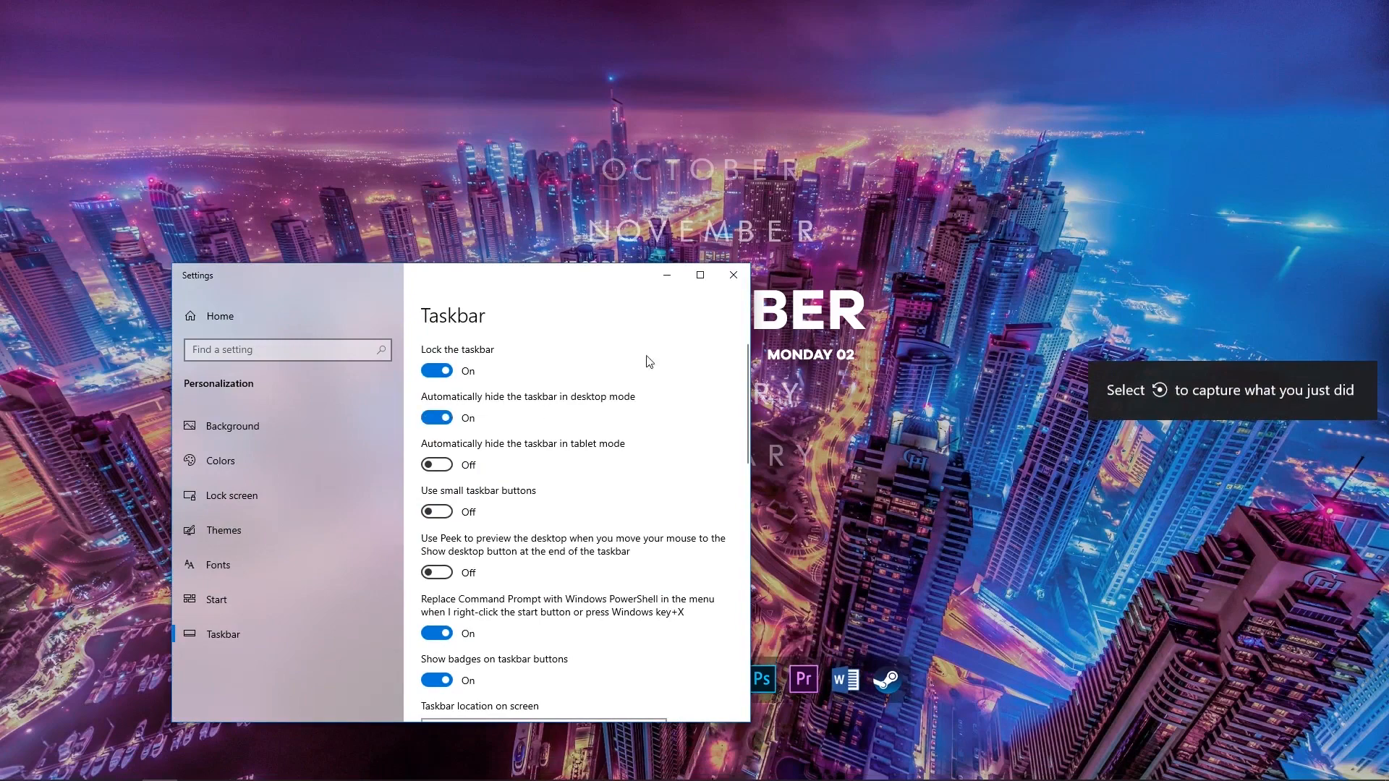
click(748, 283)
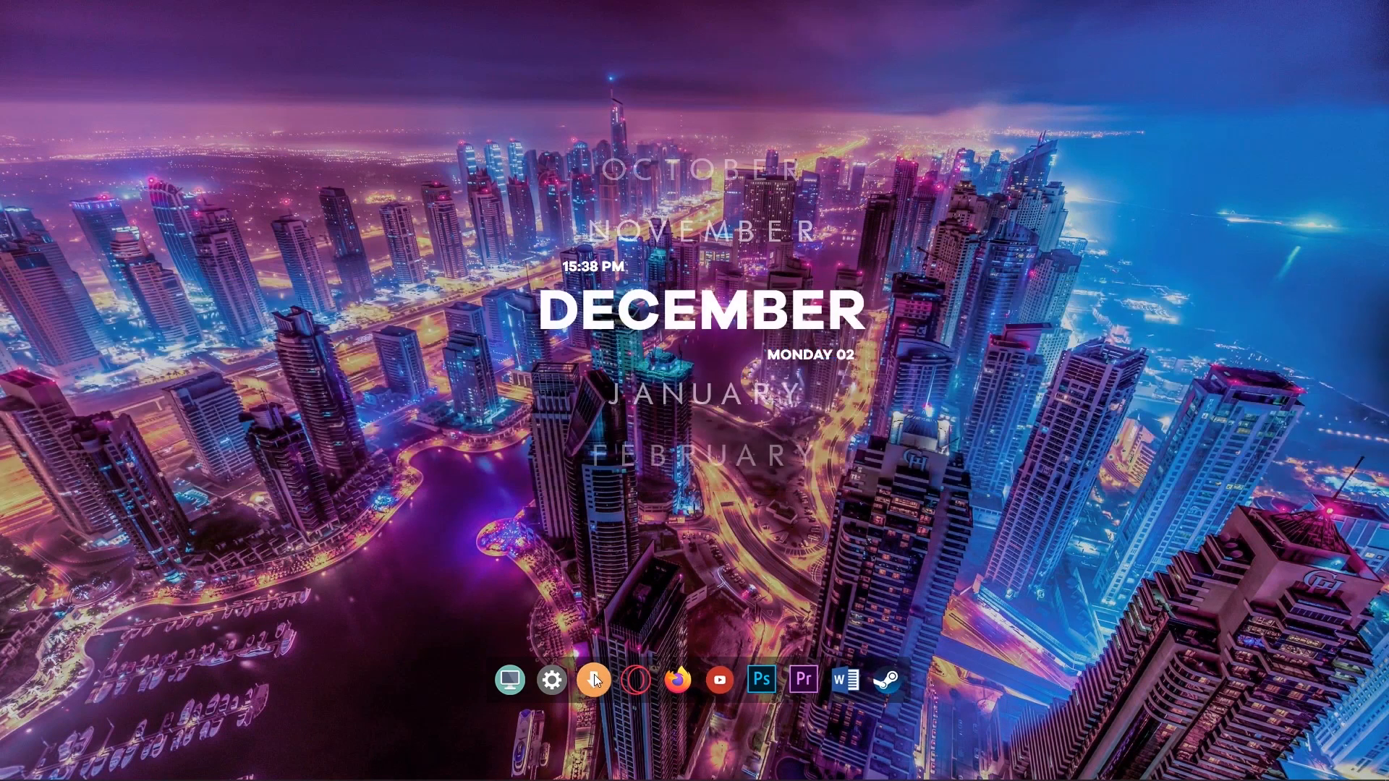
Remove the Steam item from the Nexus dock
right_click(885, 689)
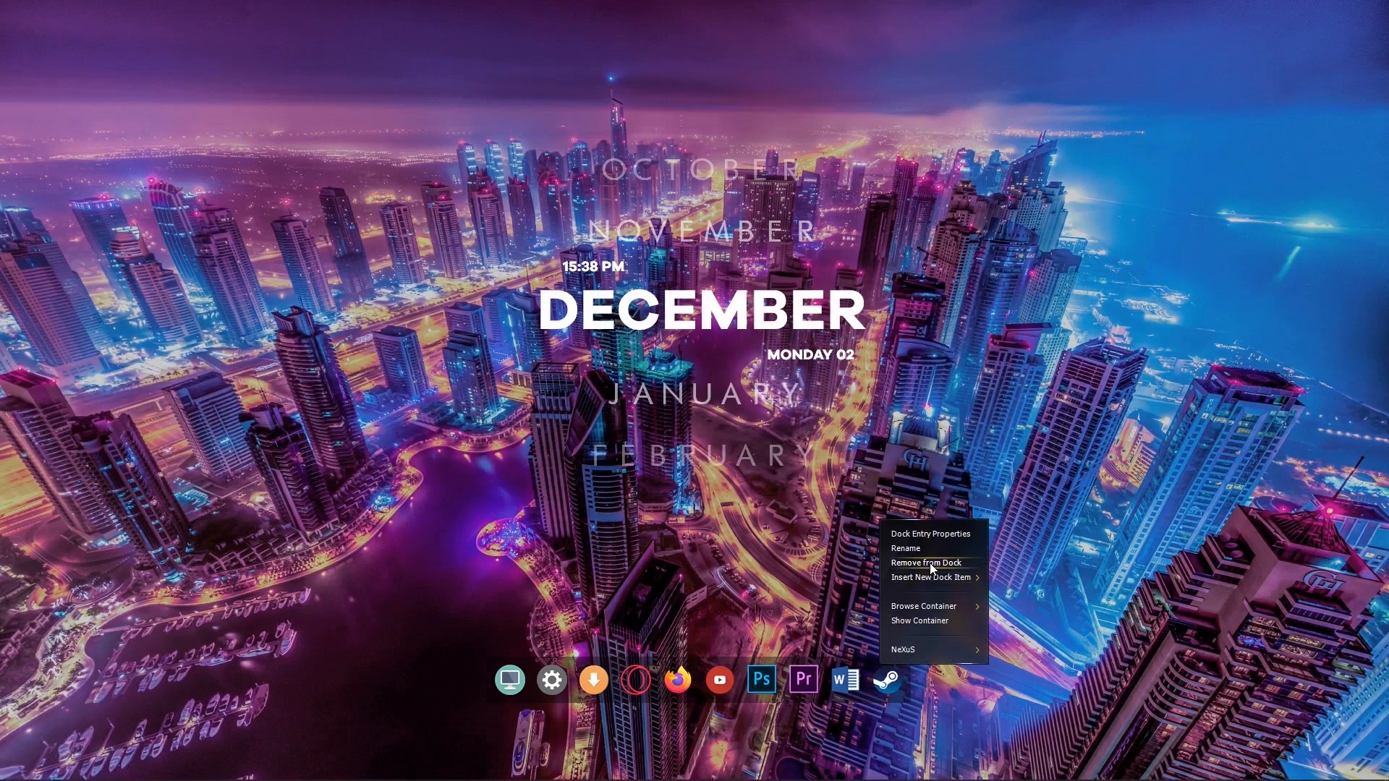
click(907, 564)
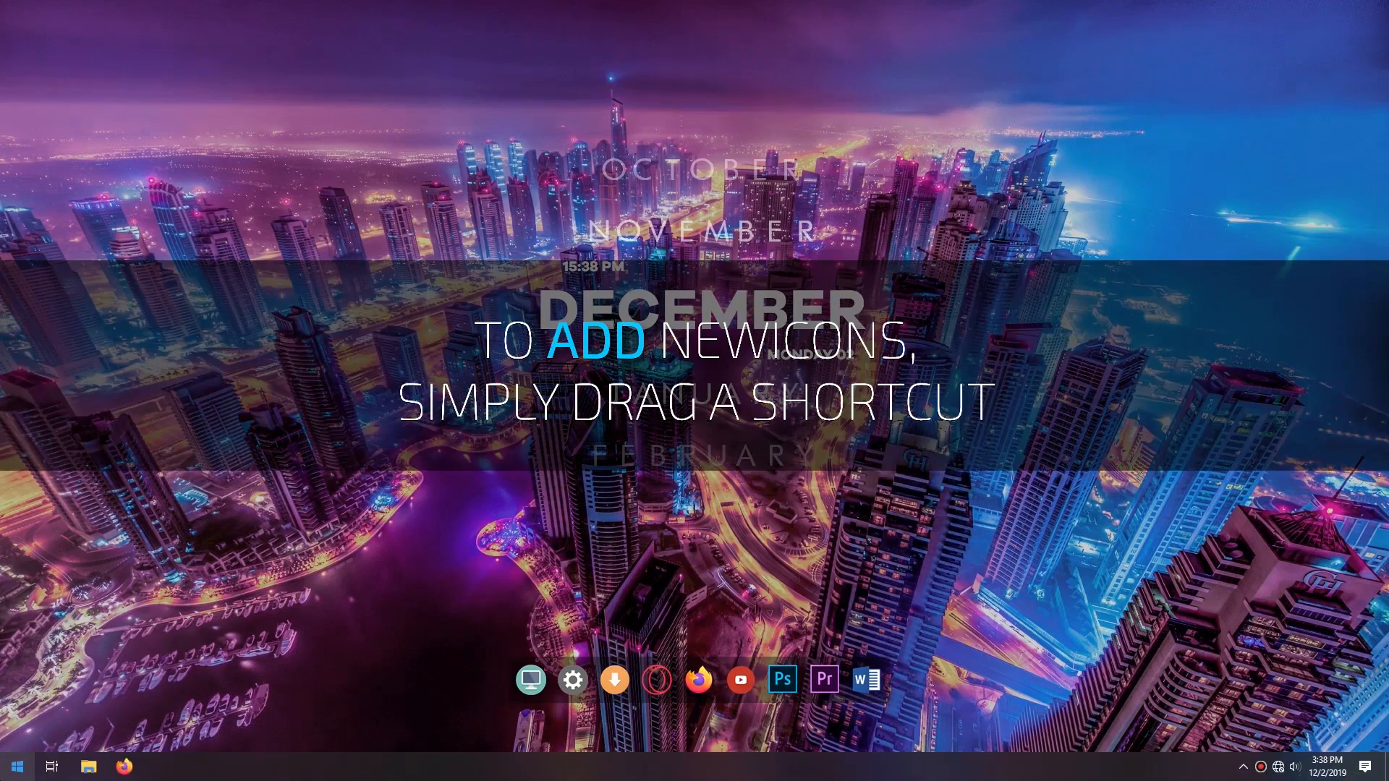
Search Windows for Steam and open the file location of the app's shortcut
click(16, 768)
click(33, 699)
key(super)
text(stea)
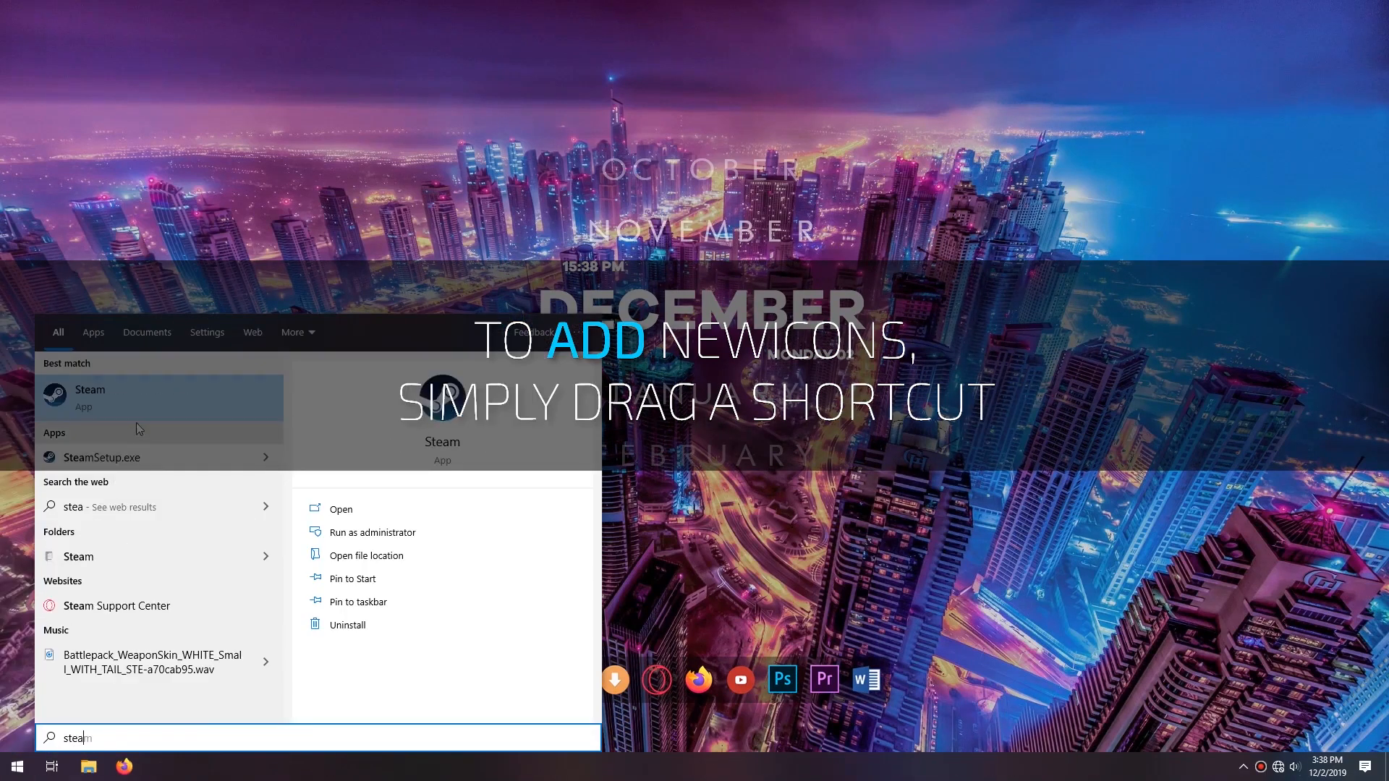
right_click(141, 405)
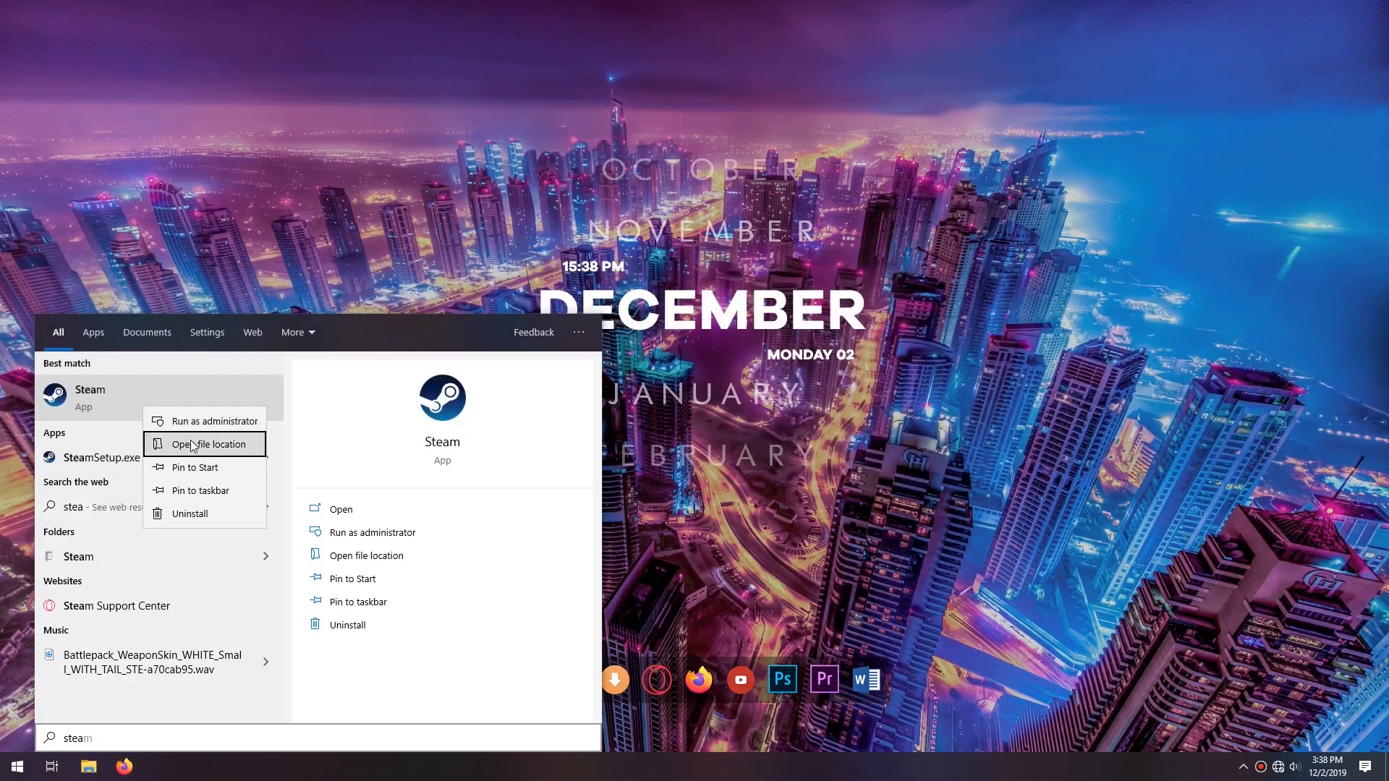
click(190, 441)
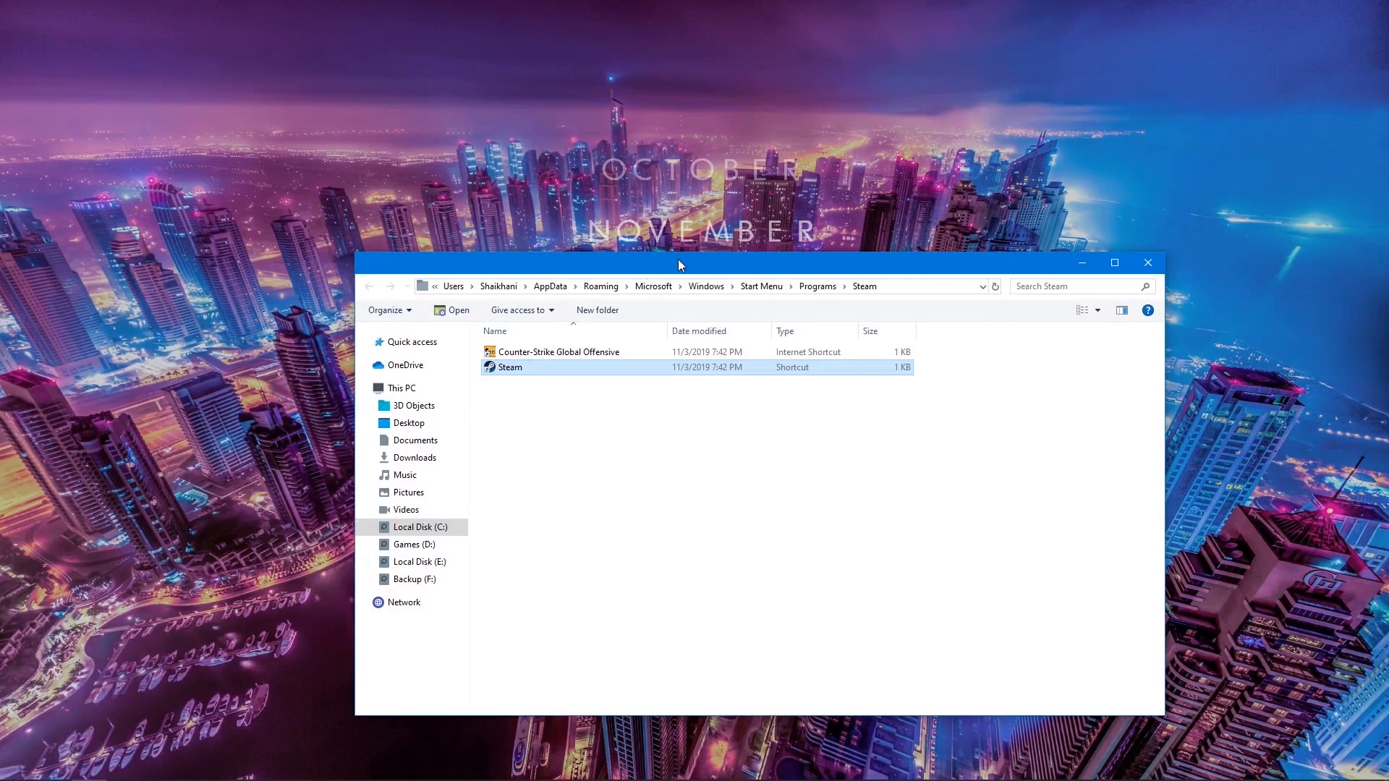
Add the Steam shortcut to the end of the Nexus dock, after Word, and close the folder window
drag(679, 264, 1140, 193)
drag(985, 292, 897, 677)
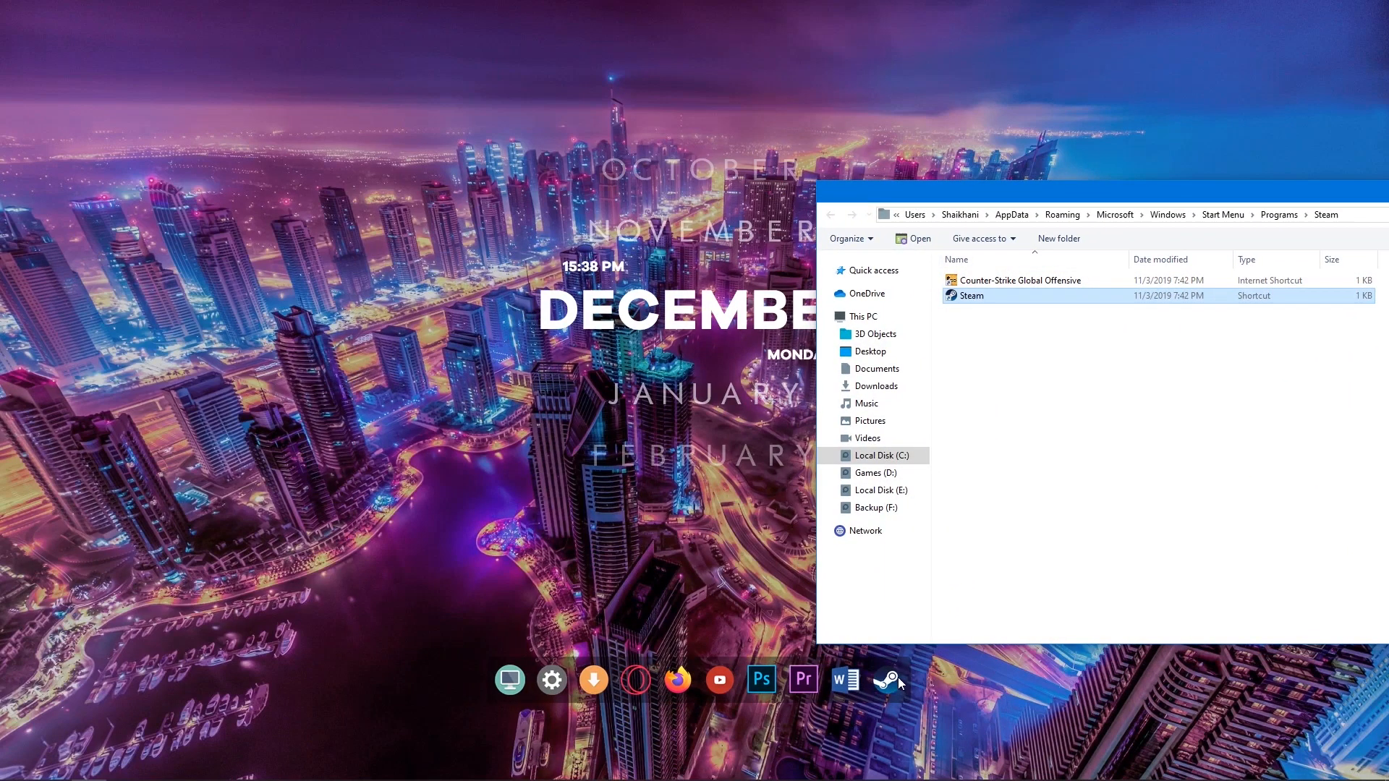
drag(1112, 189, 626, 259)
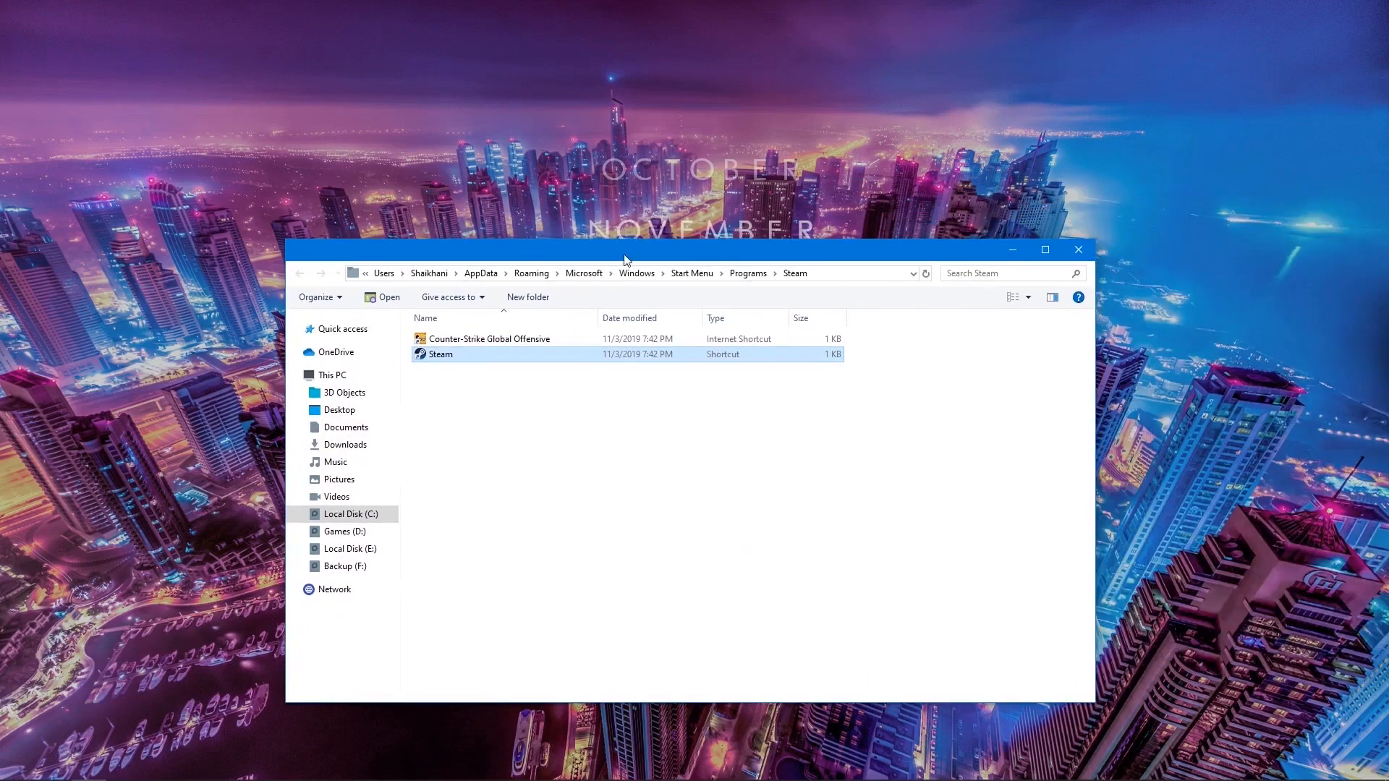
click(1076, 249)
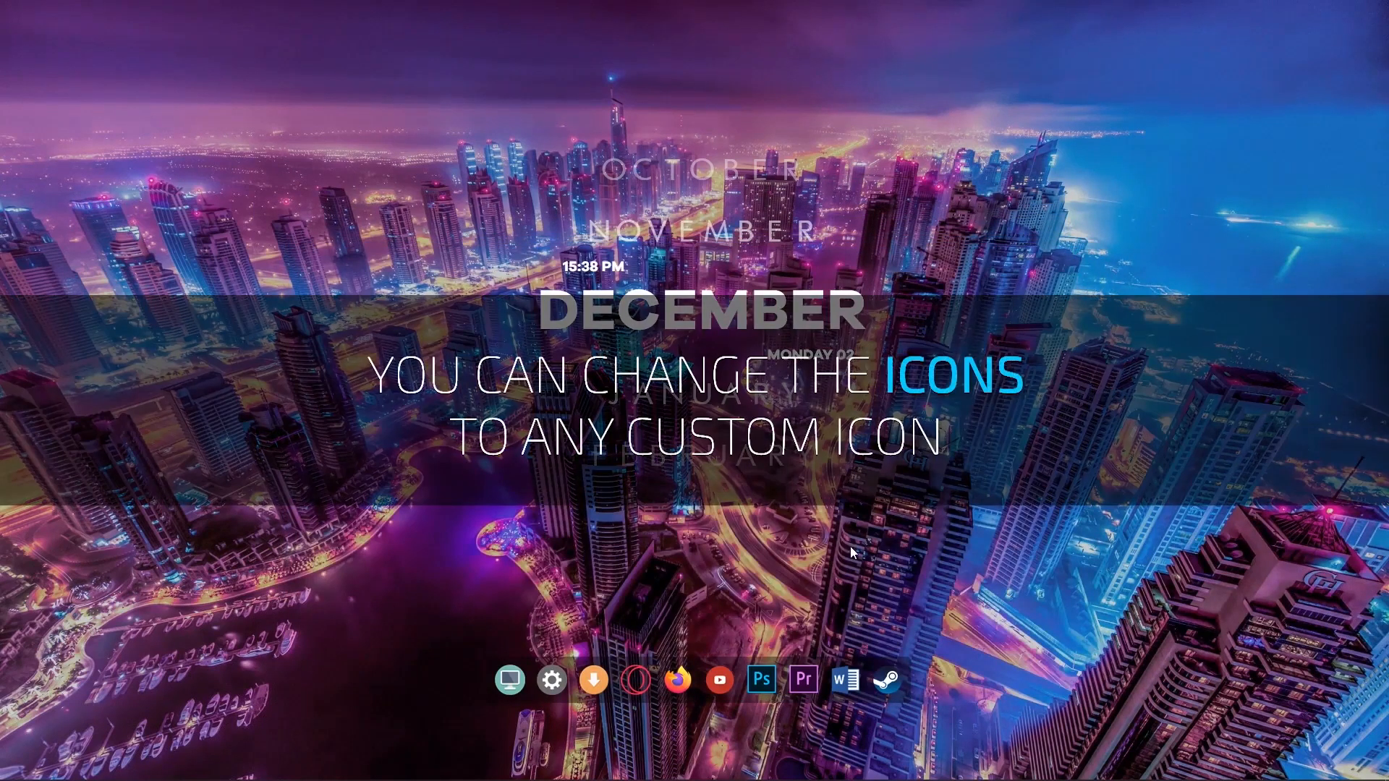
Open the icon change for the Downloads dock item and browse to Desktop\City Lights\4. Icons
right_click(593, 684)
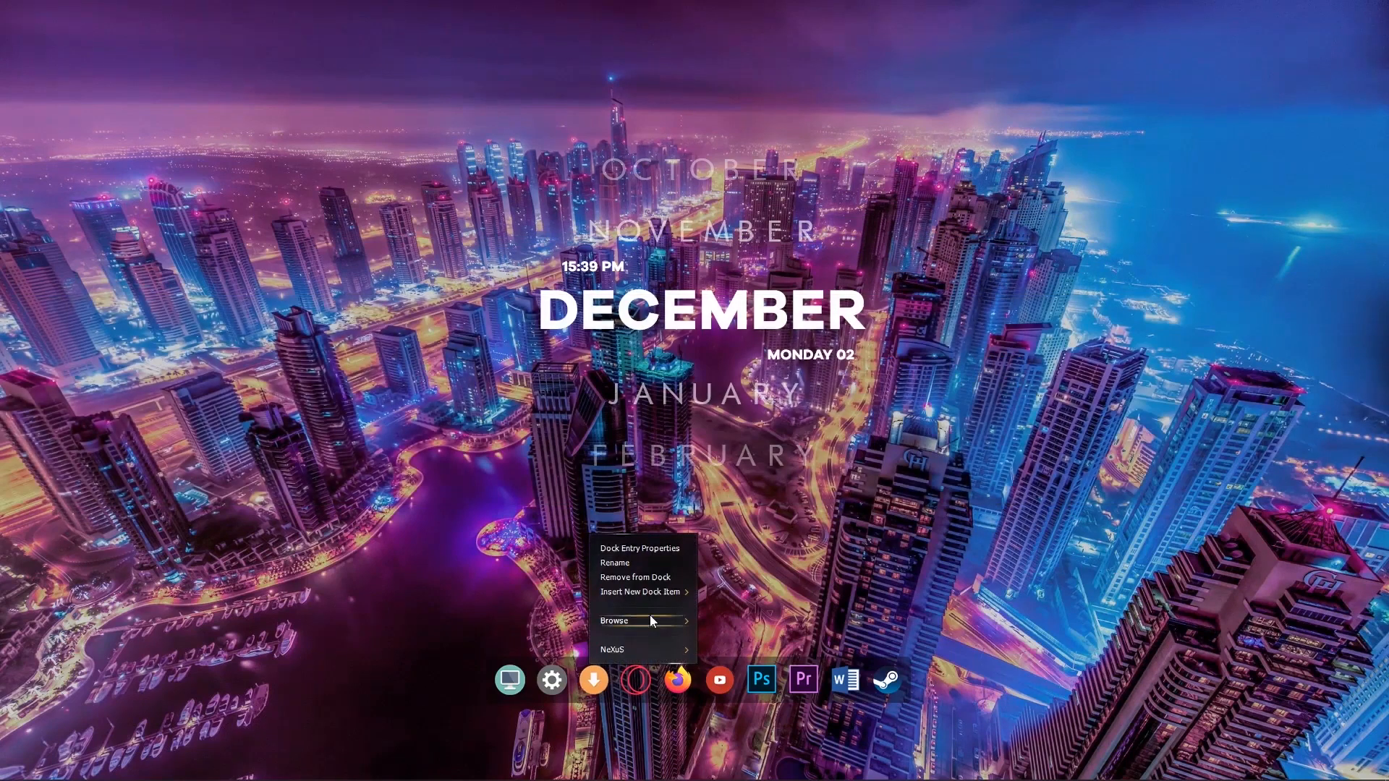
click(639, 548)
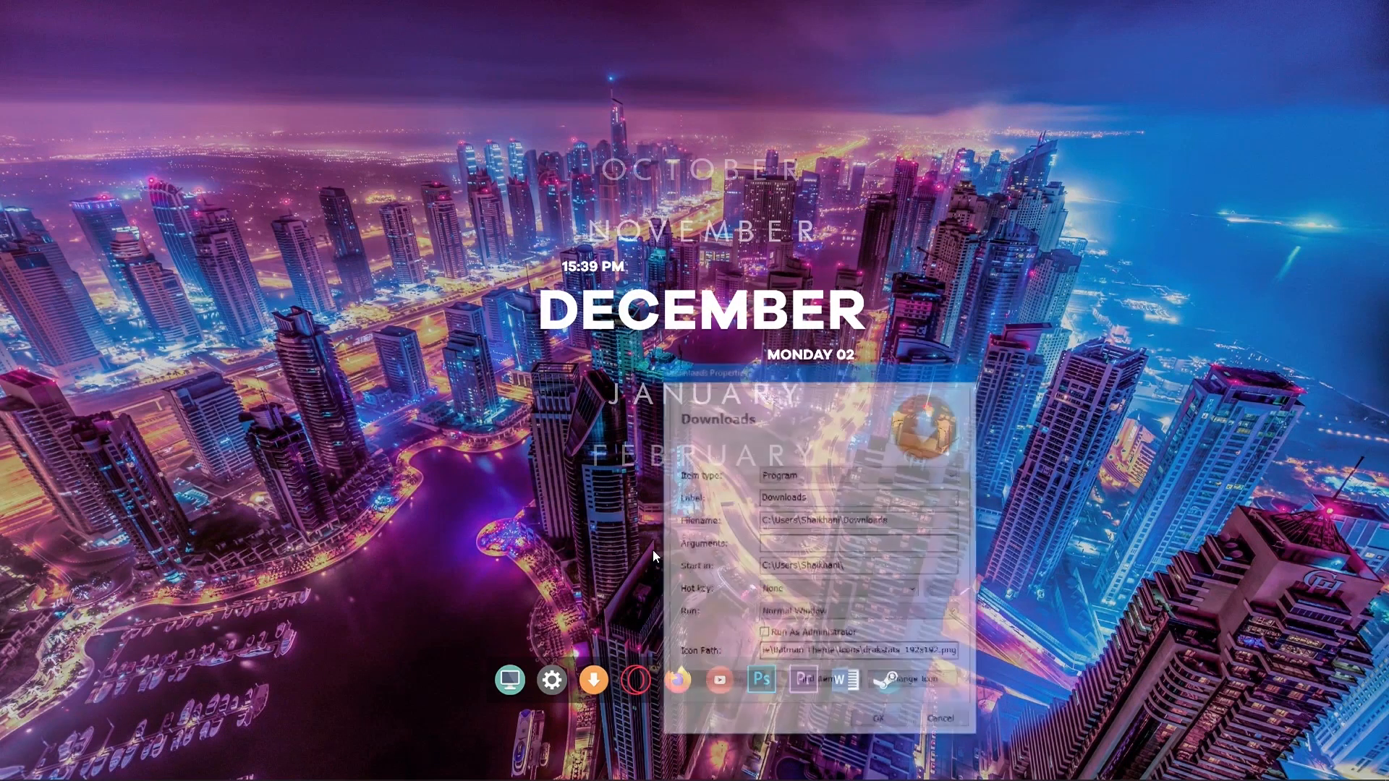
click(915, 683)
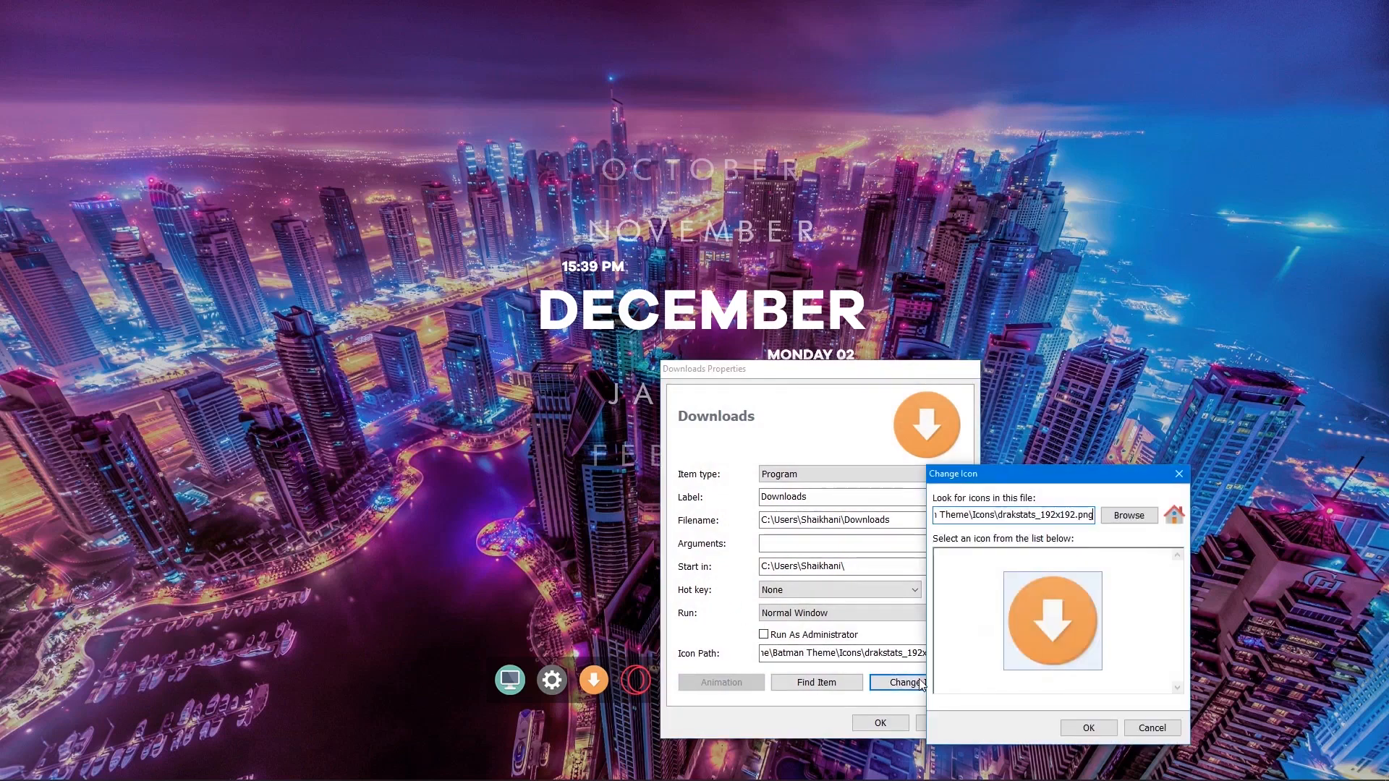
click(1128, 515)
click(761, 533)
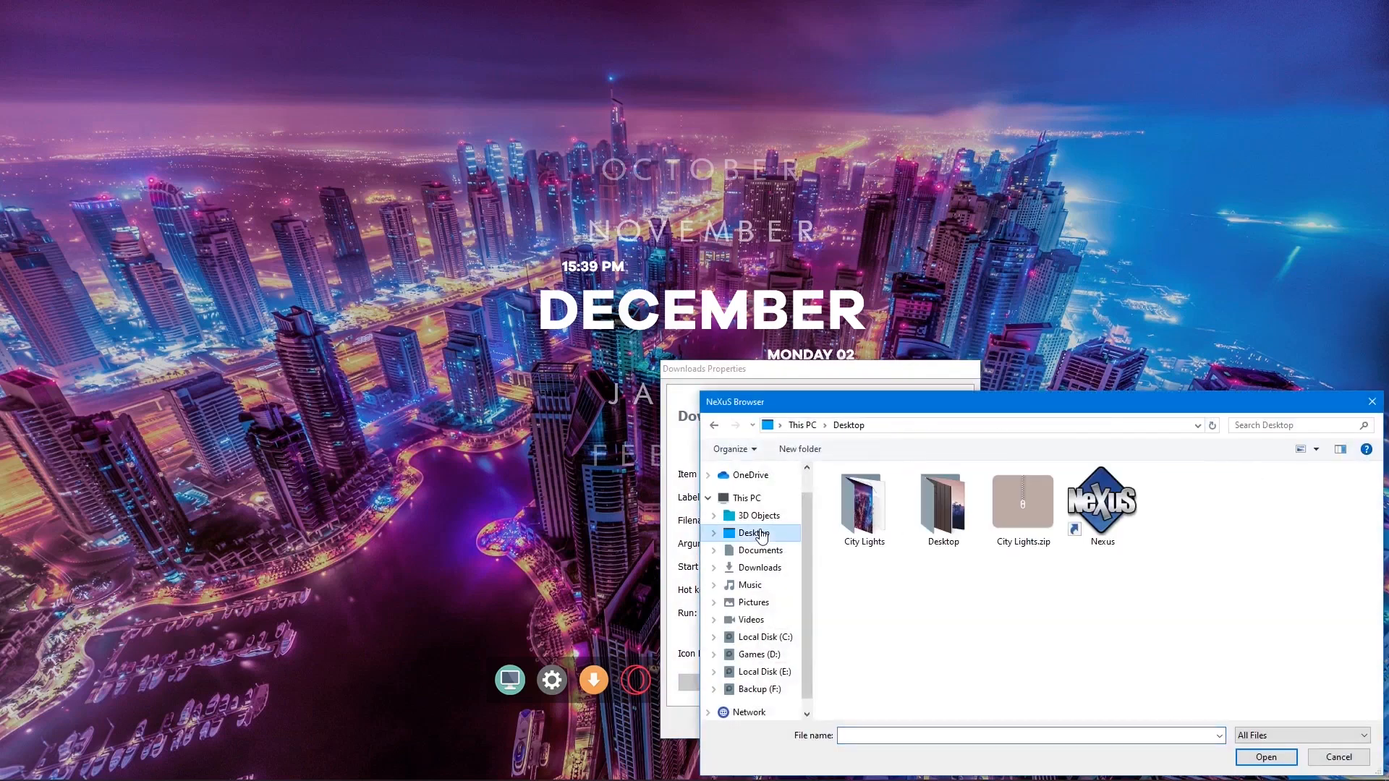
double_click(866, 526)
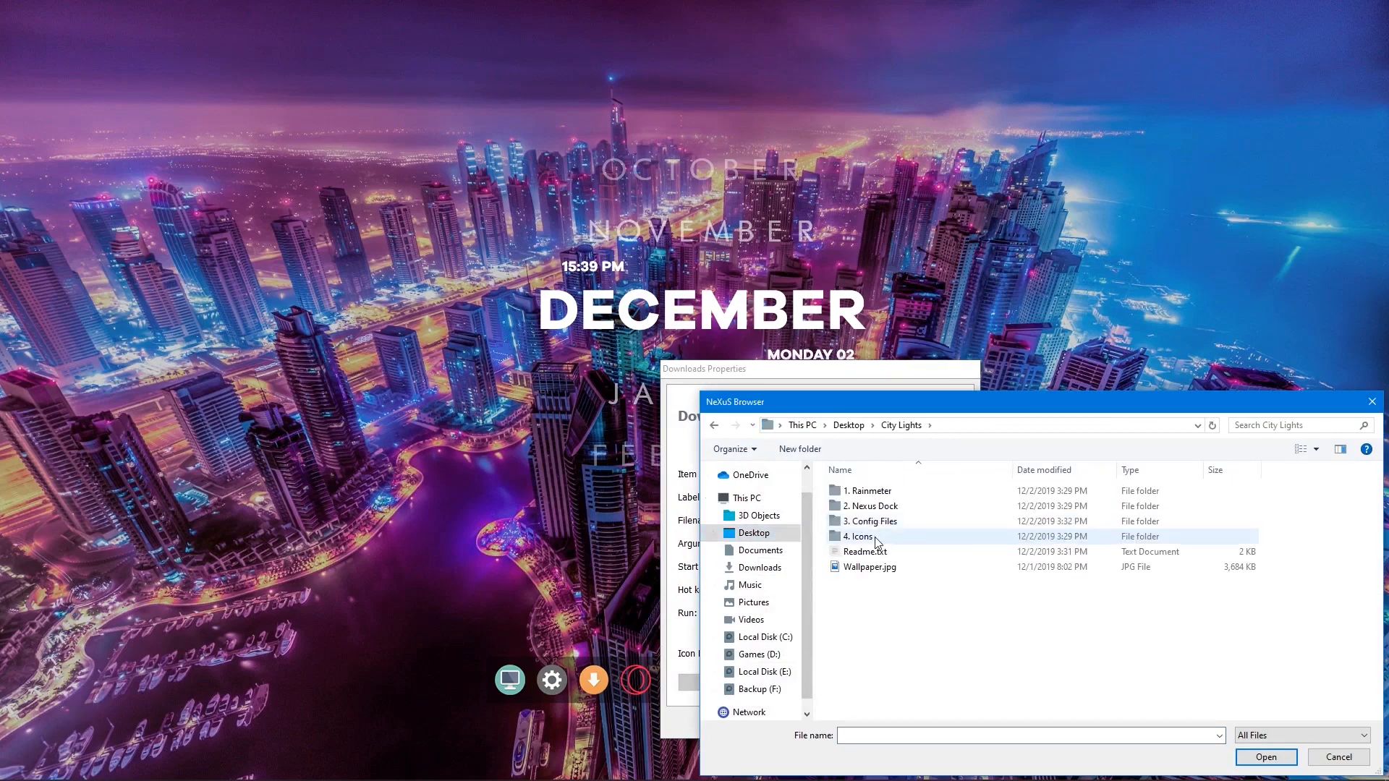
click(848, 538)
double_click(868, 539)
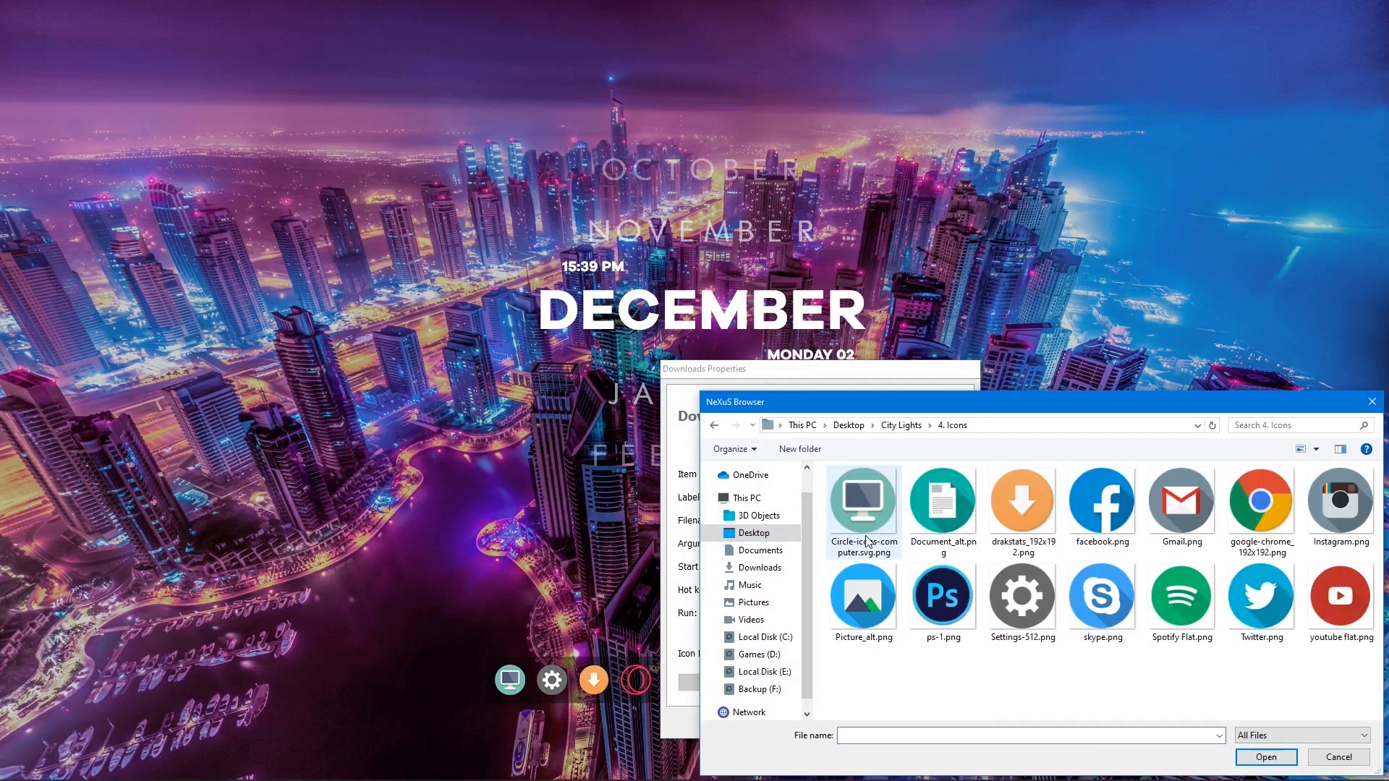
Choose drakstats_192x192.png as the Downloads dock item's icon and confirm the item's properties
drag(914, 403, 820, 288)
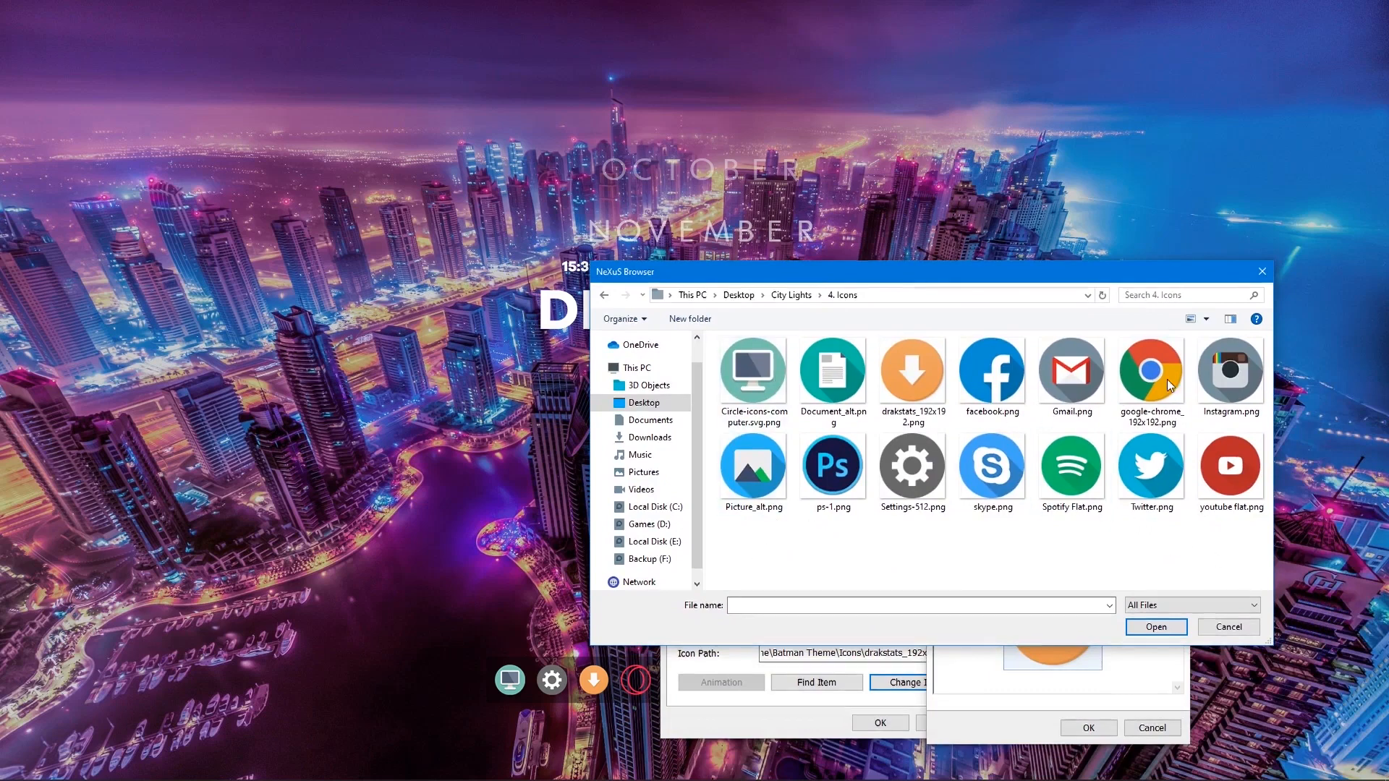
click(744, 379)
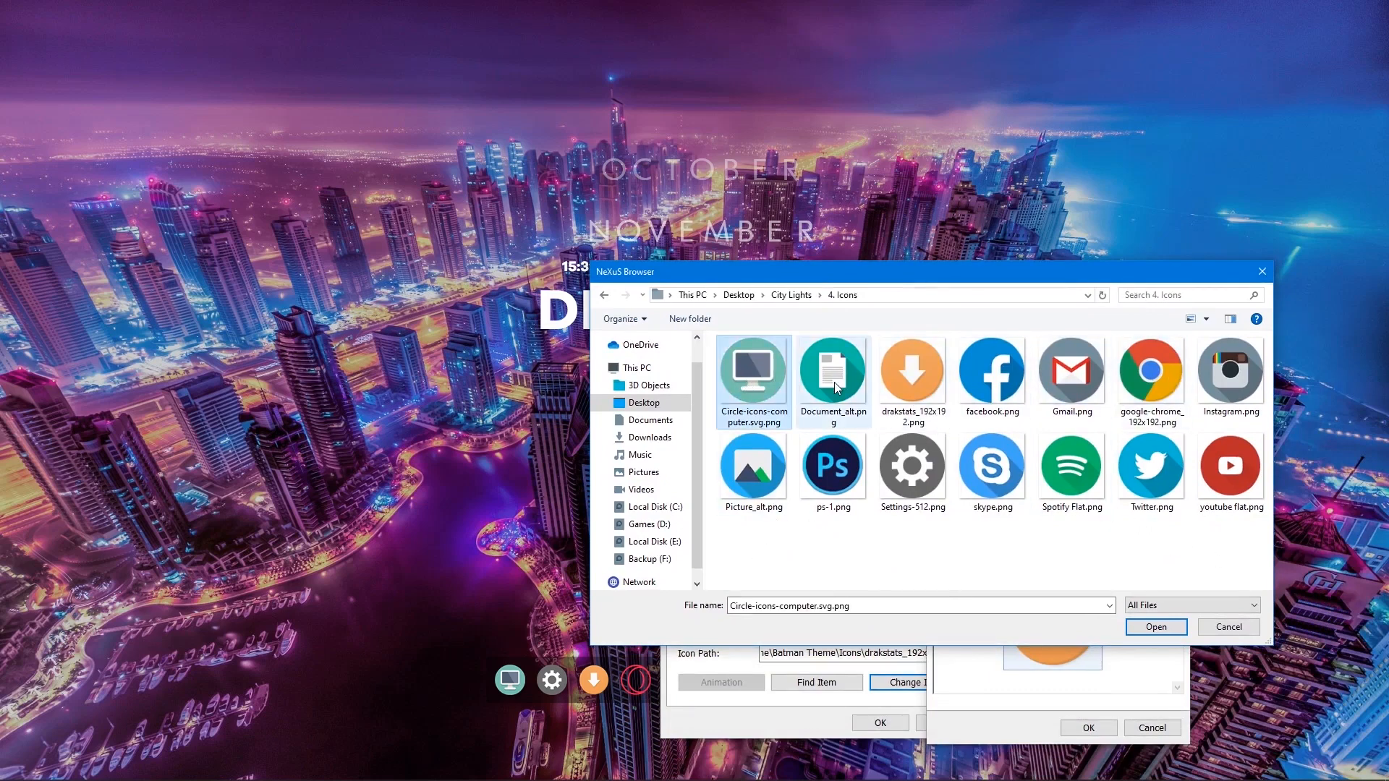
click(900, 384)
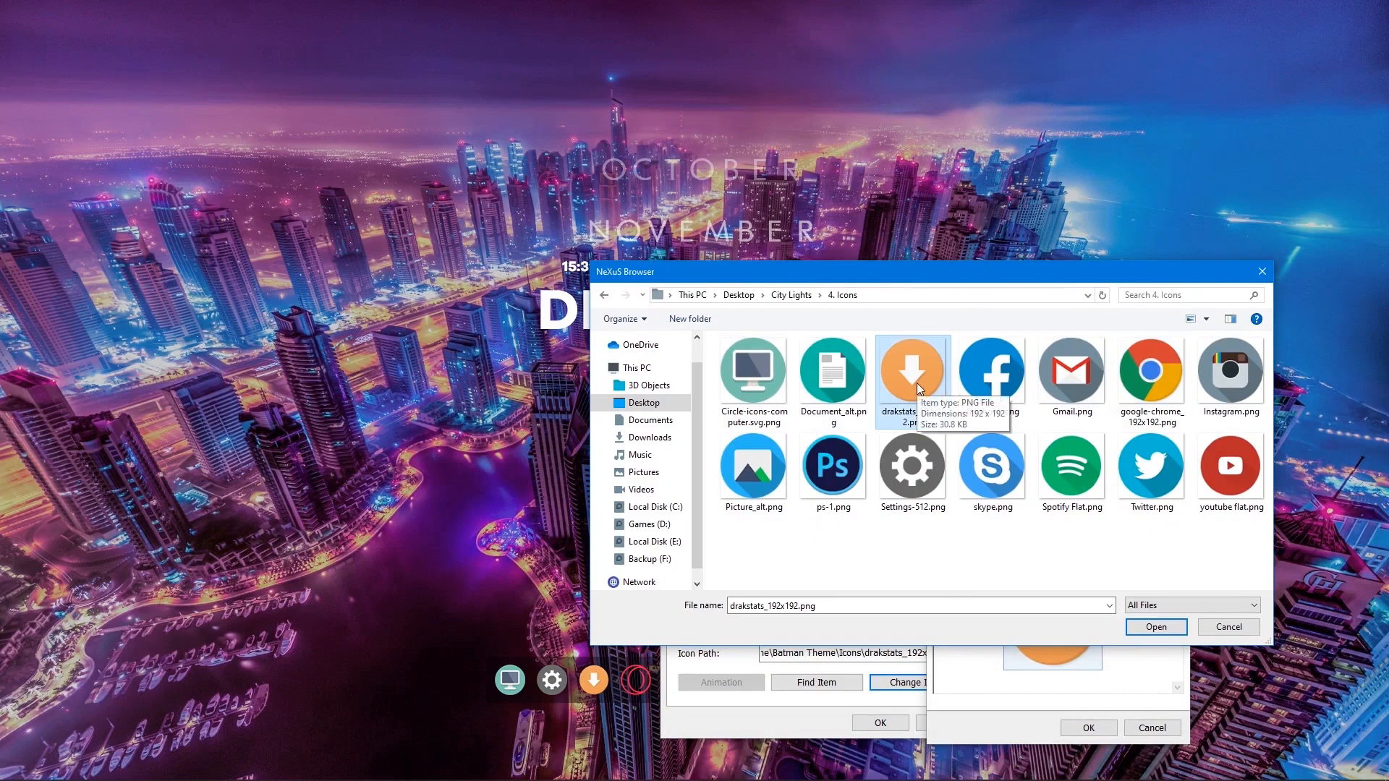
double_click(917, 384)
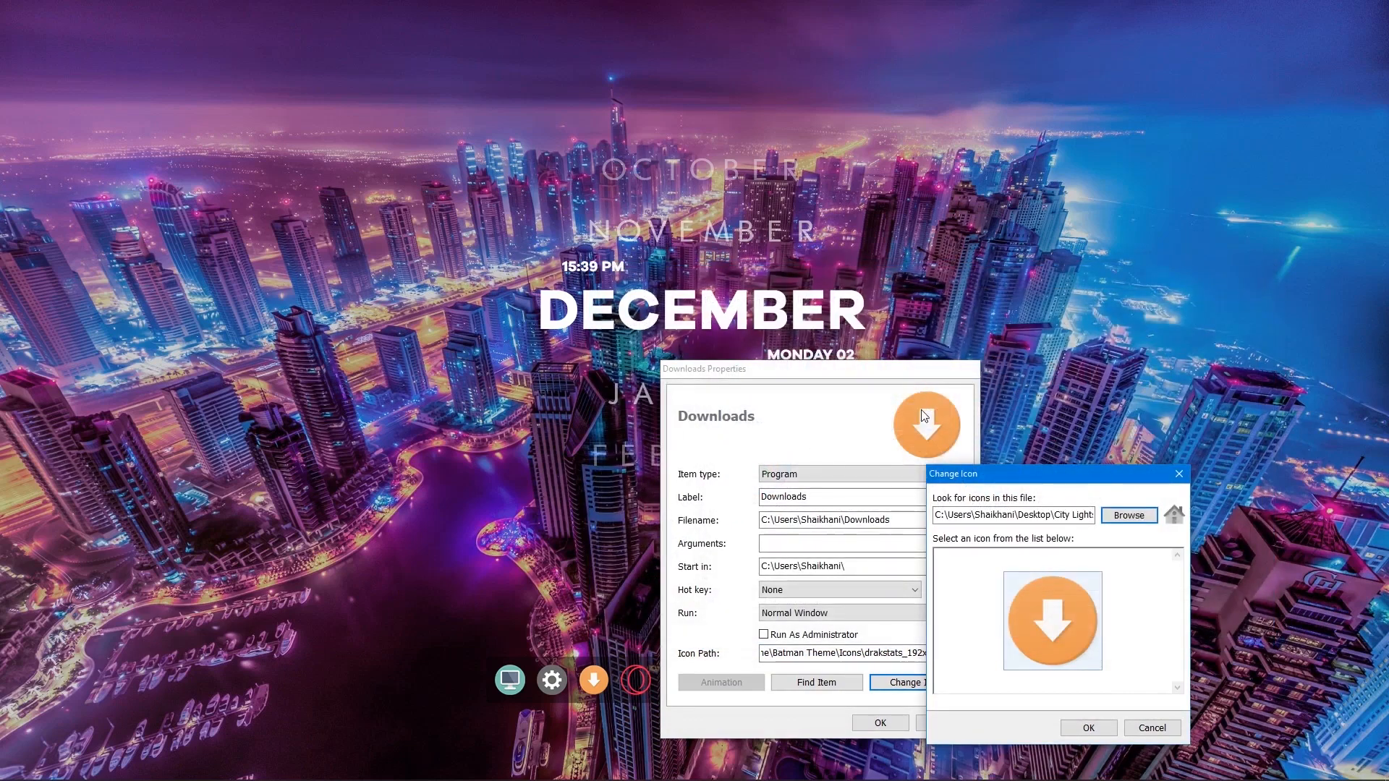
click(1087, 726)
click(900, 721)
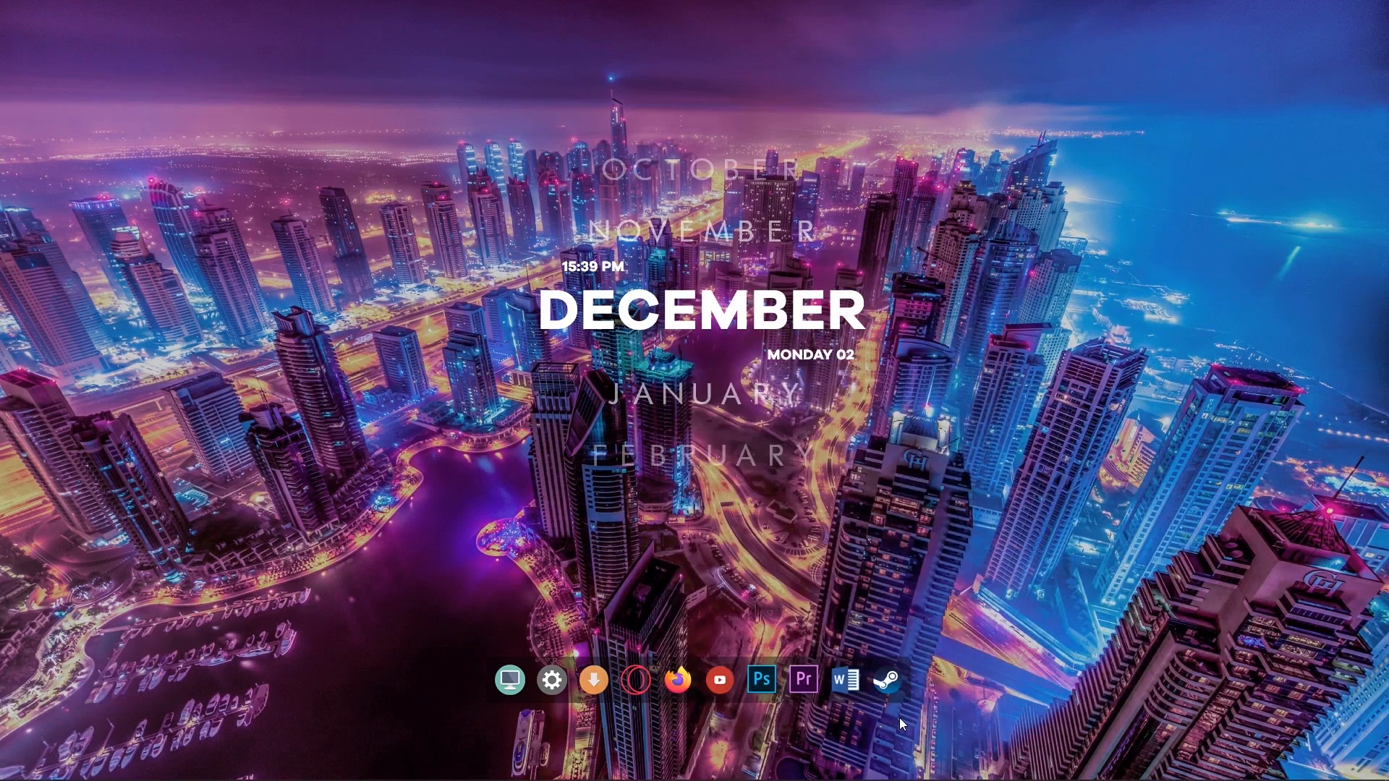